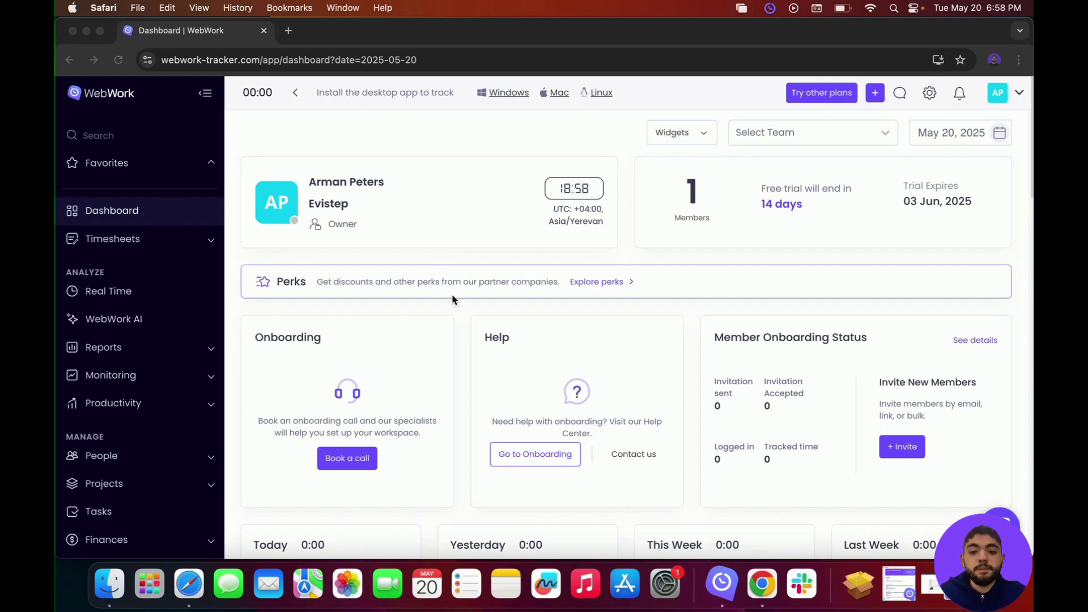
Step: Disable Screenshots in the workspace Features settings and save, keeping Break, Shifts and URL Tracking on
{"action": "left_click", "coordinate": [927, 97]}
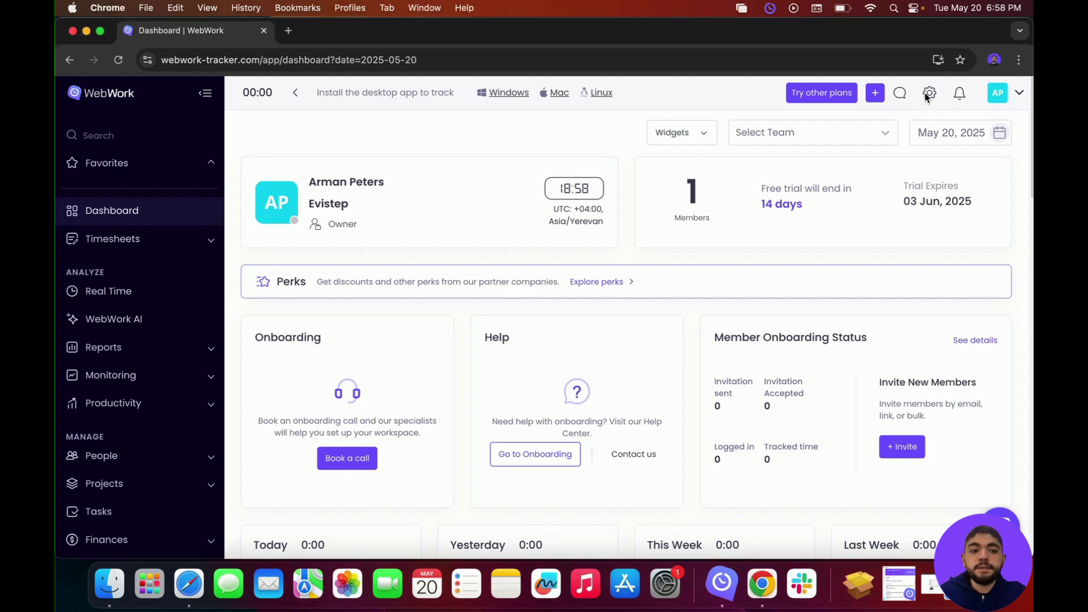
{"action": "left_click", "coordinate": [928, 95]}
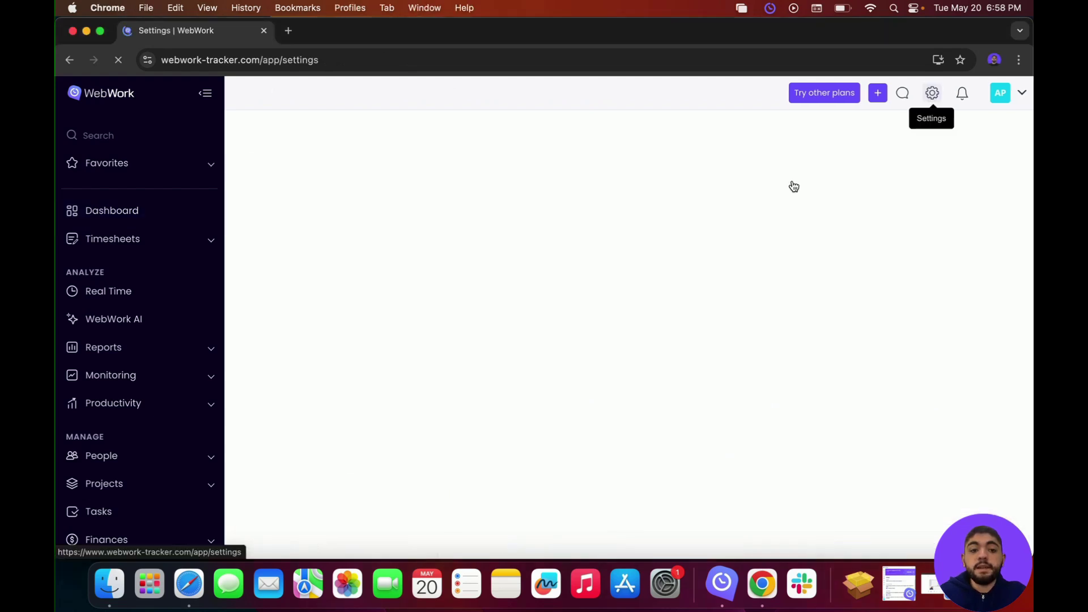
{"action": "left_click", "coordinate": [315, 433]}
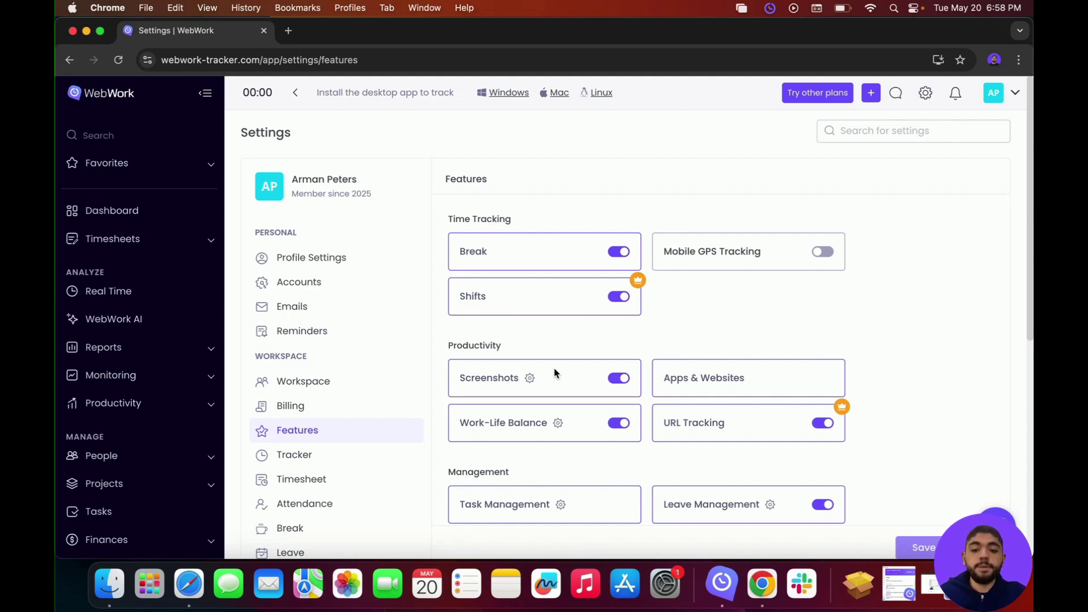
{"action": "left_click", "coordinate": [619, 378]}
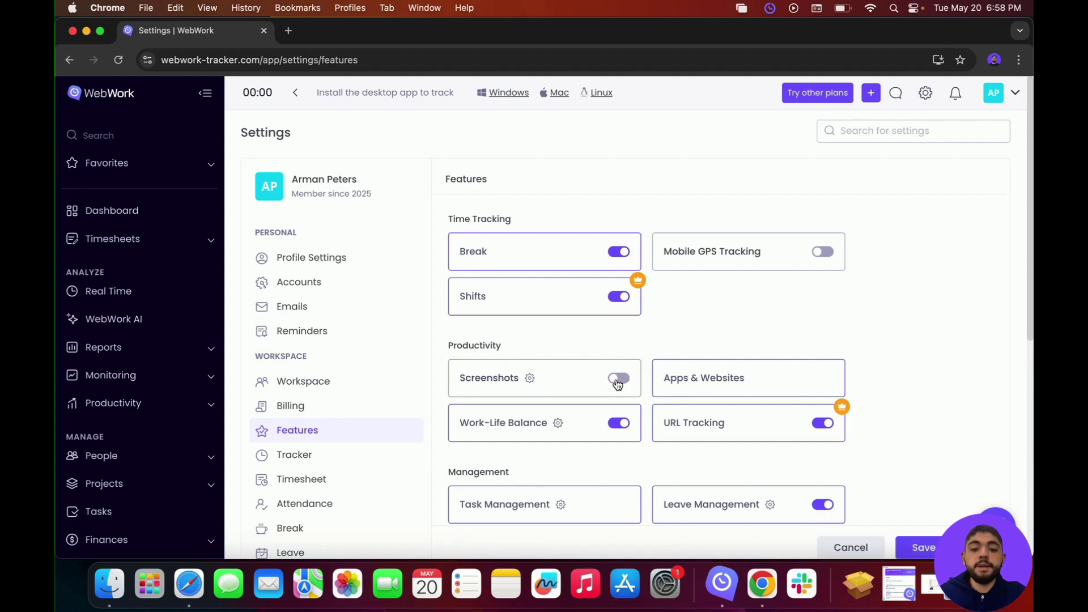
{"action": "left_click", "coordinate": [907, 544]}
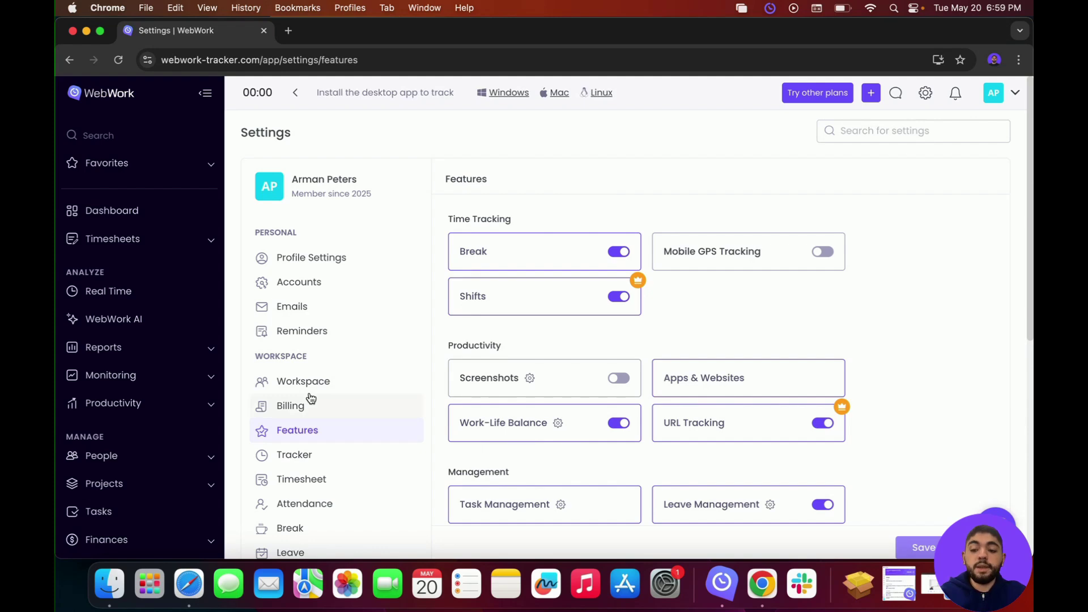
Step: Open the Members page under People and start inviting new members
{"action": "left_click", "coordinate": [188, 457]}
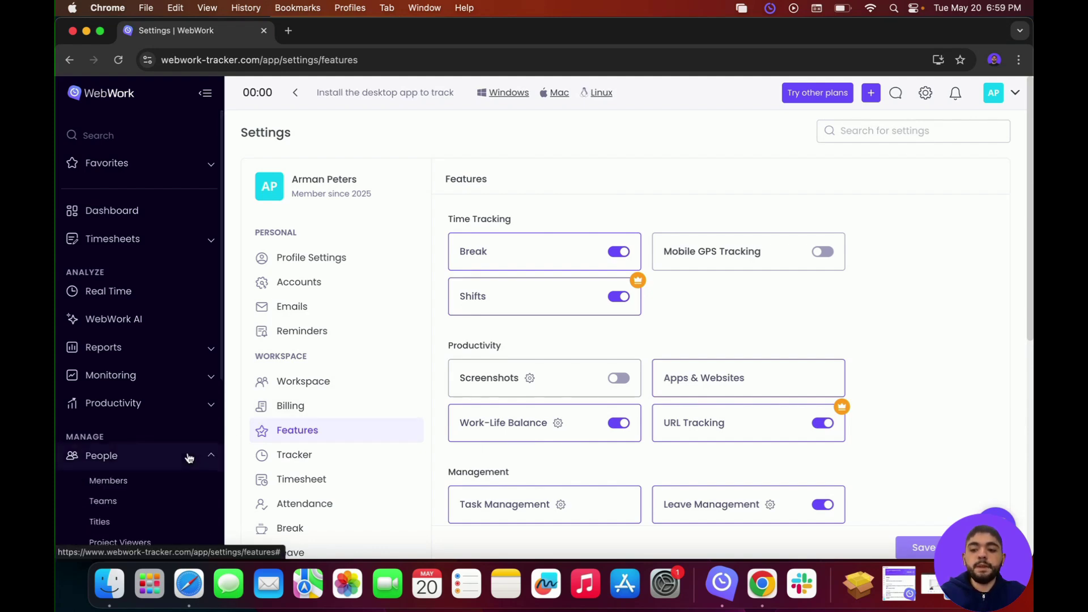
{"action": "left_click", "coordinate": [159, 478]}
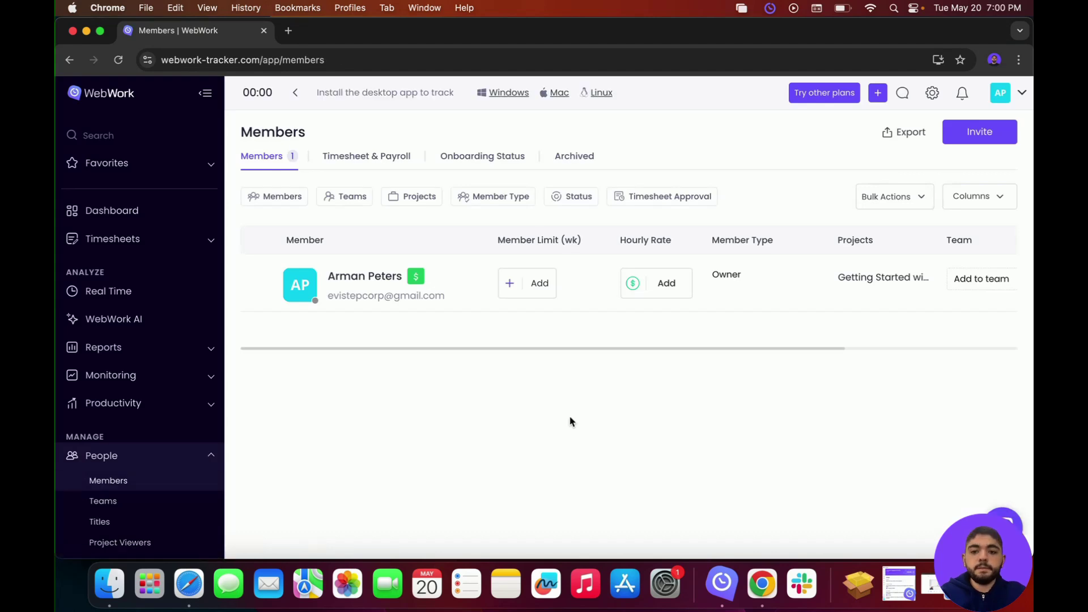
{"action": "left_click", "coordinate": [967, 141]}
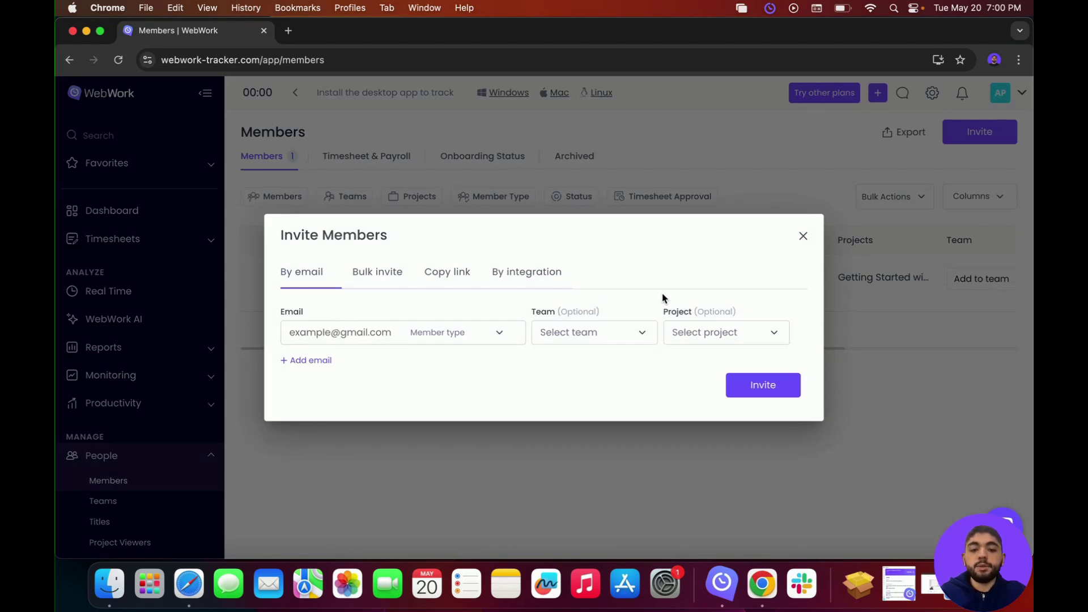
Step: Browse the Bulk invite, Copy link and By integration options, then return to By email
{"action": "left_click", "coordinate": [368, 275]}
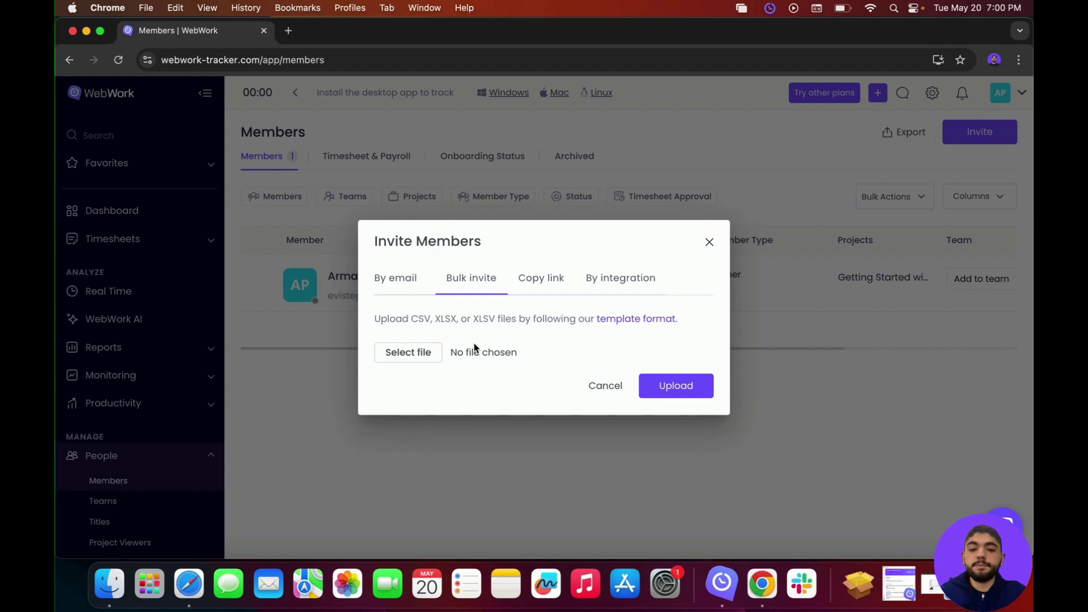
{"action": "left_click", "coordinate": [531, 288]}
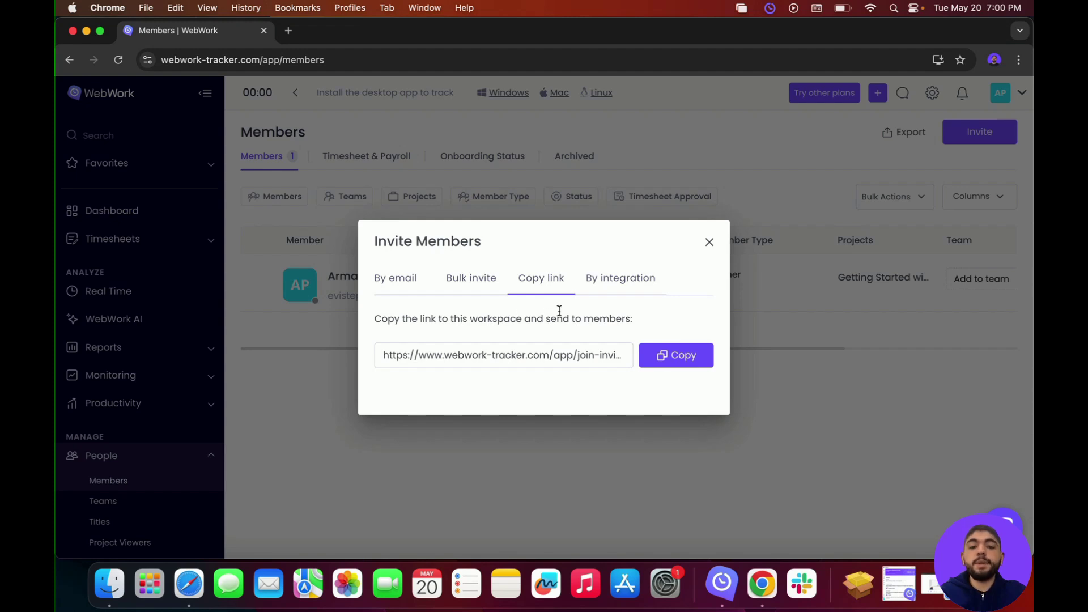
{"action": "left_click", "coordinate": [618, 276]}
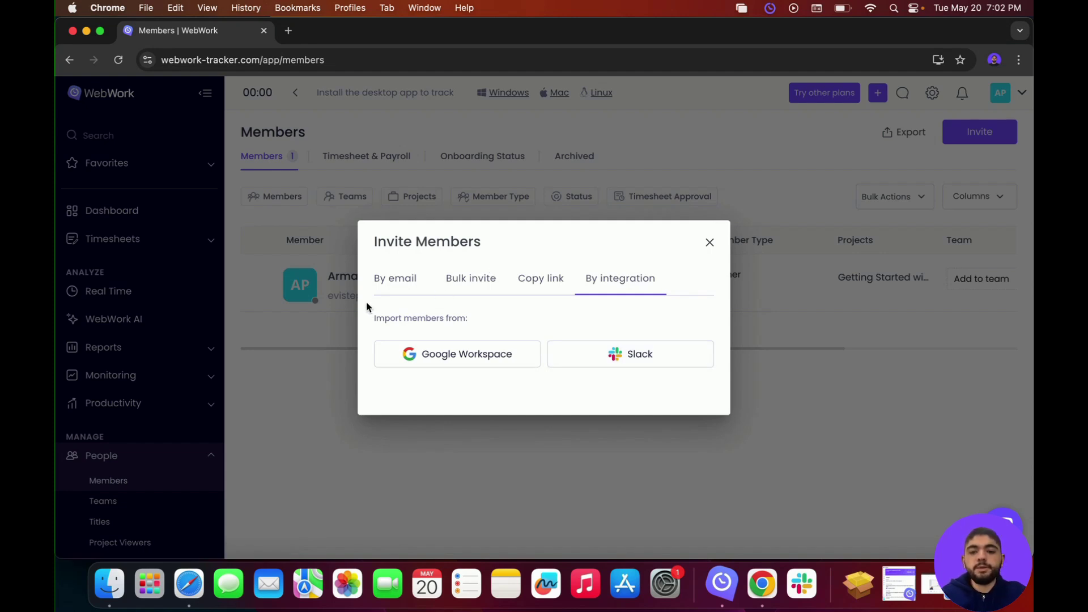
{"action": "left_click", "coordinate": [381, 287]}
Step: Enter the invitee's e-mail address, set them as Executive Manager, and send the invitation
{"action": "left_click", "coordinate": [344, 338]}
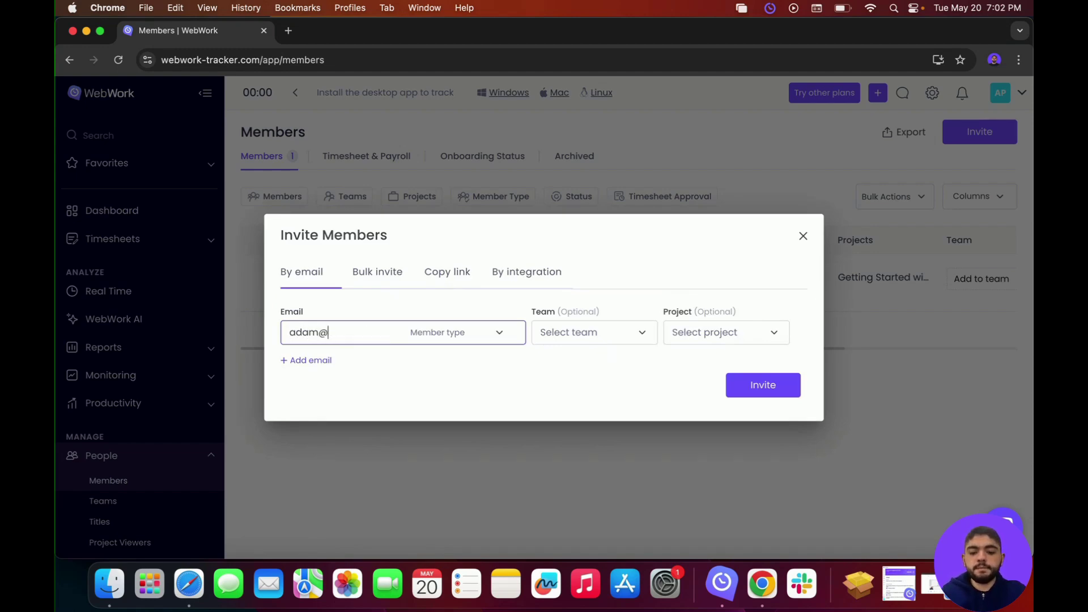
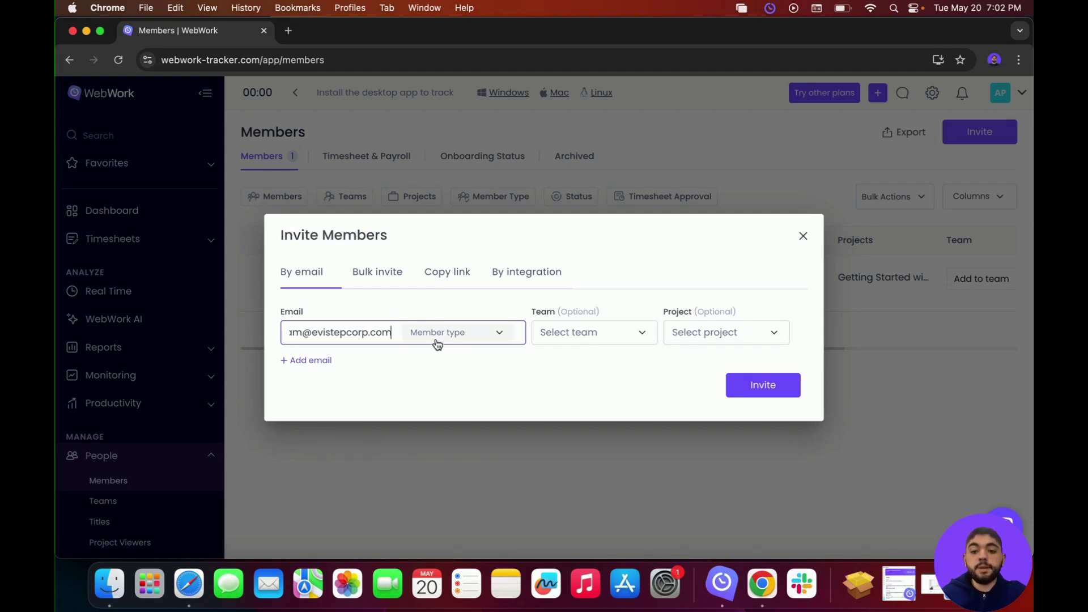
{"action": "left_click", "coordinate": [437, 343]}
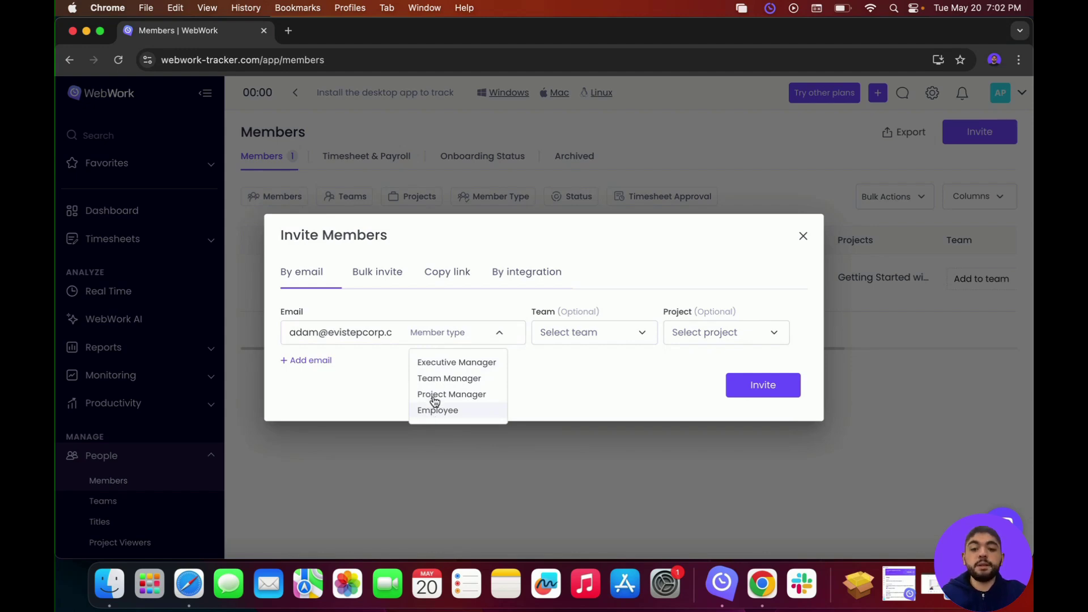
{"action": "left_click", "coordinate": [441, 363]}
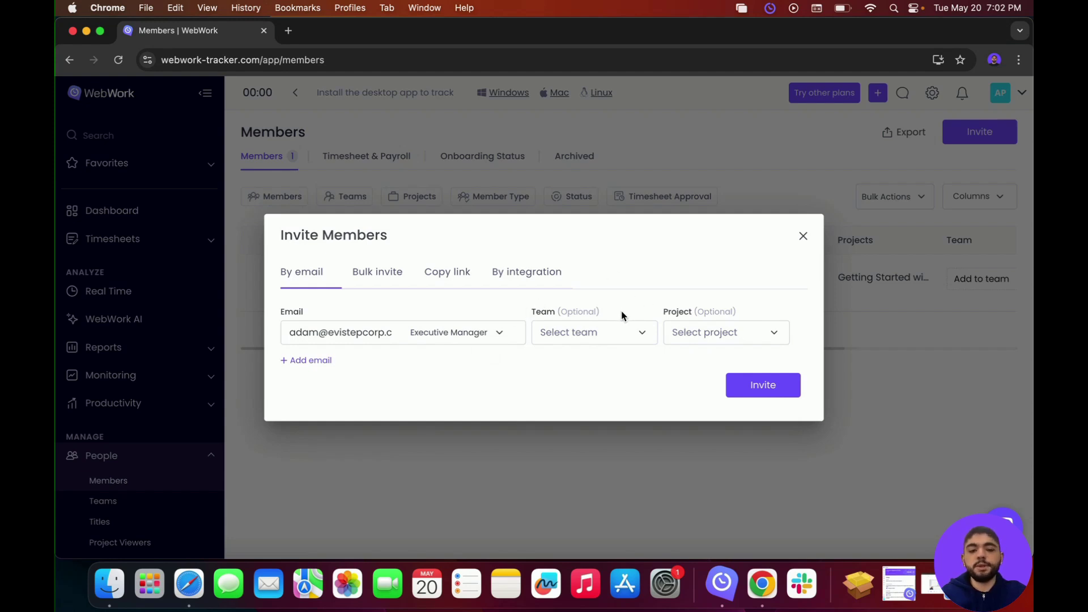
{"action": "left_click", "coordinate": [758, 385]}
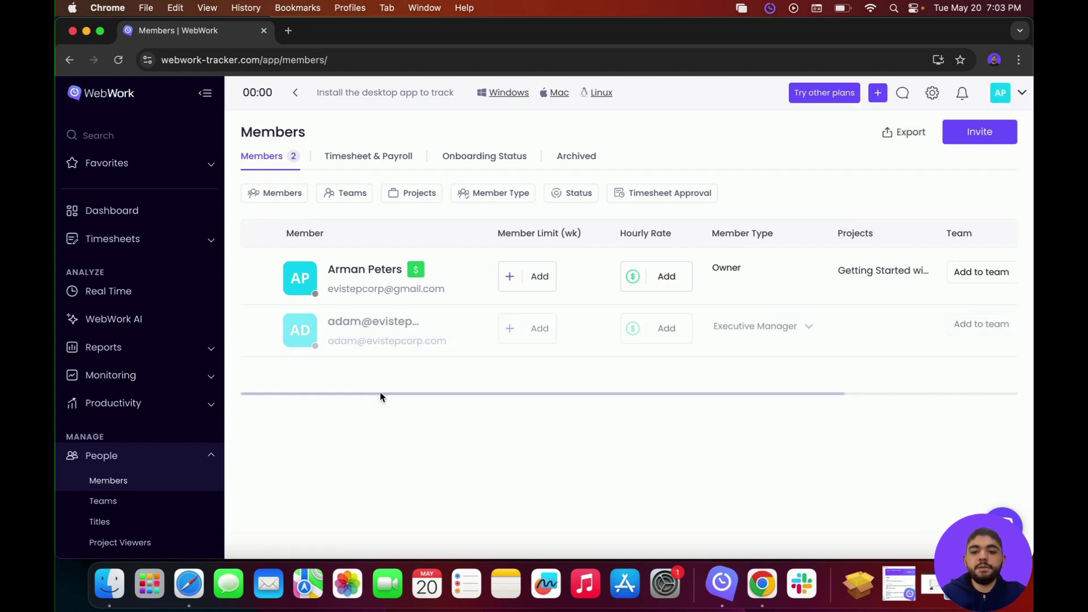
Step: Check members' onboarding status, then open the Projects list showing Getting Started with WebWork
{"action": "left_click", "coordinate": [512, 160]}
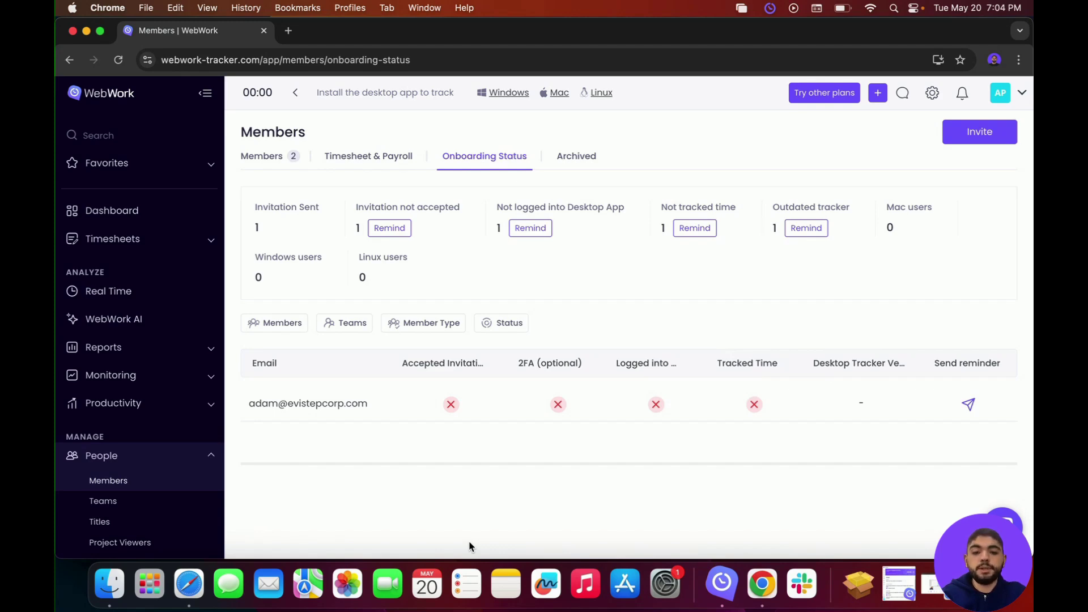
{"action": "scroll", "coordinate": [147, 447], "scroll_direction": "down", "scroll_amount": 3}
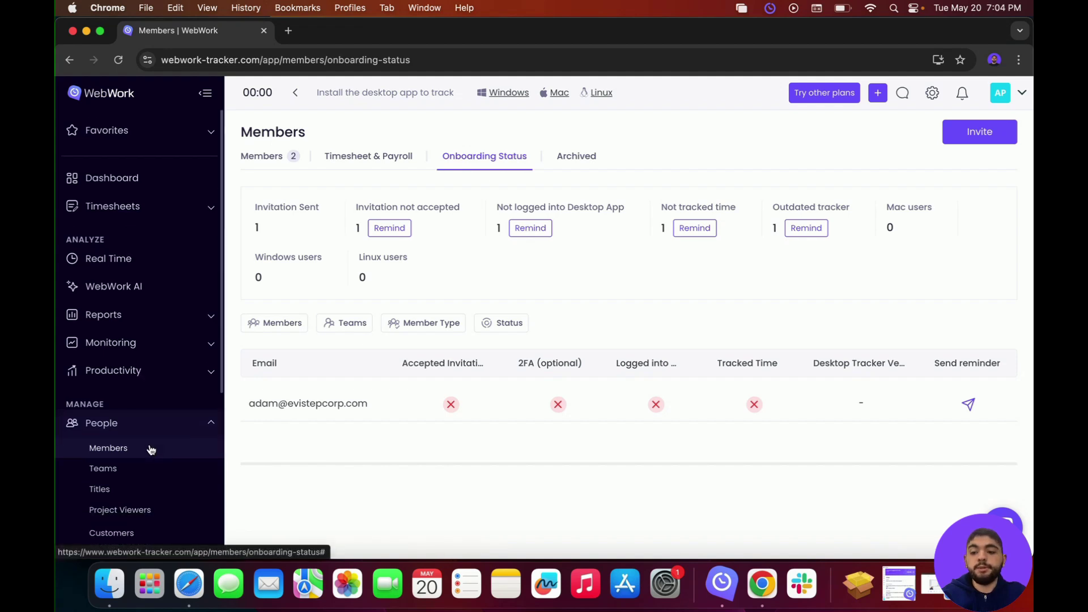
{"action": "left_click", "coordinate": [130, 445]}
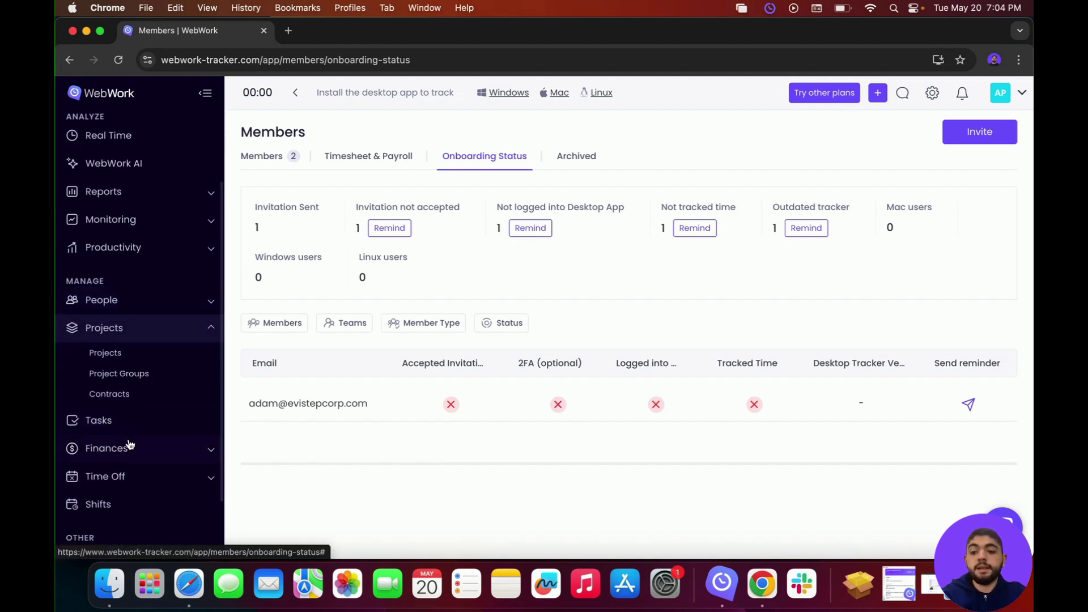
{"action": "left_click", "coordinate": [116, 360]}
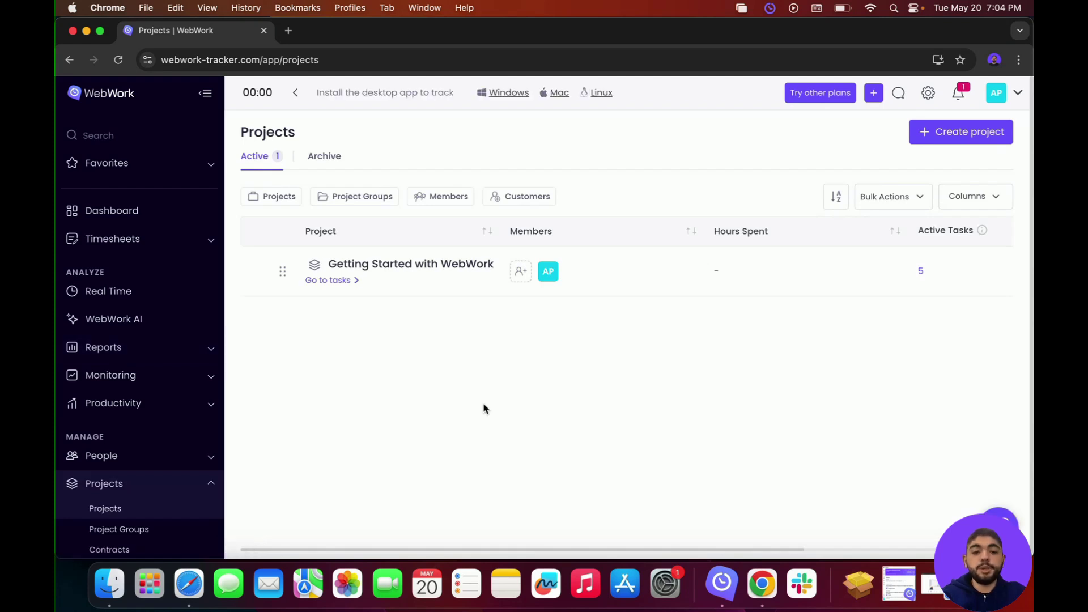
Step: Start a new project named Test running from May 19 to May 23, 2025
{"action": "left_click", "coordinate": [929, 132]}
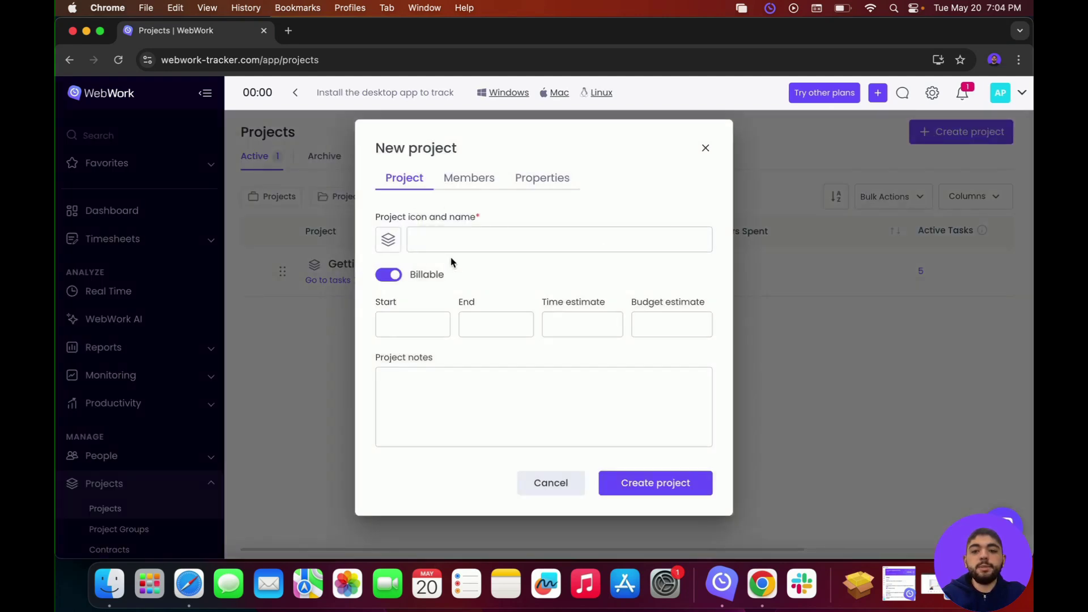
{"action": "left_click", "coordinate": [443, 234]}
{"action": "type", "text": "Test"}
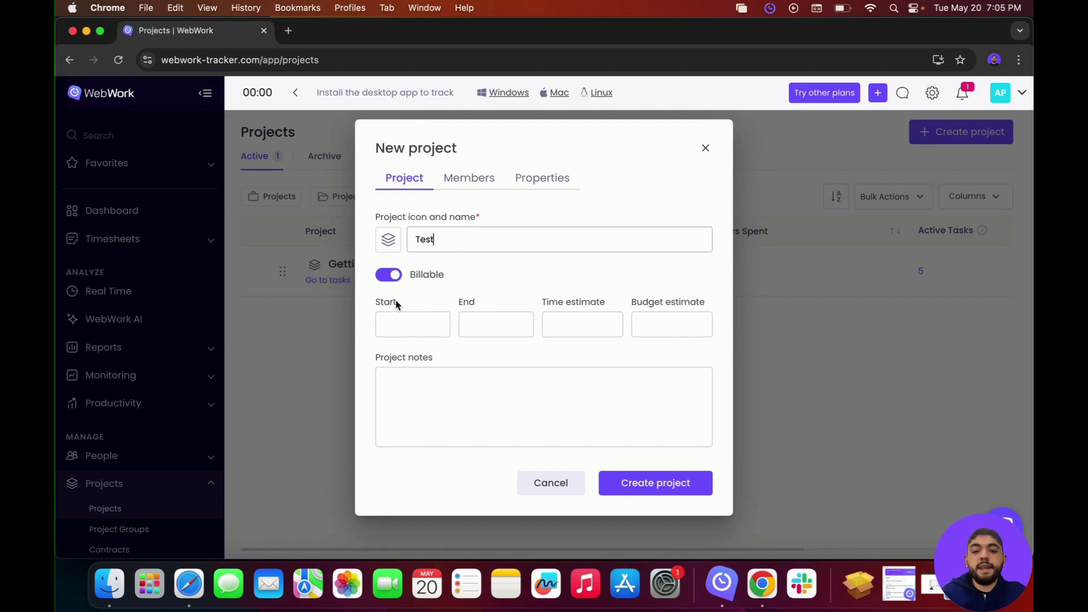
{"action": "left_click", "coordinate": [400, 321]}
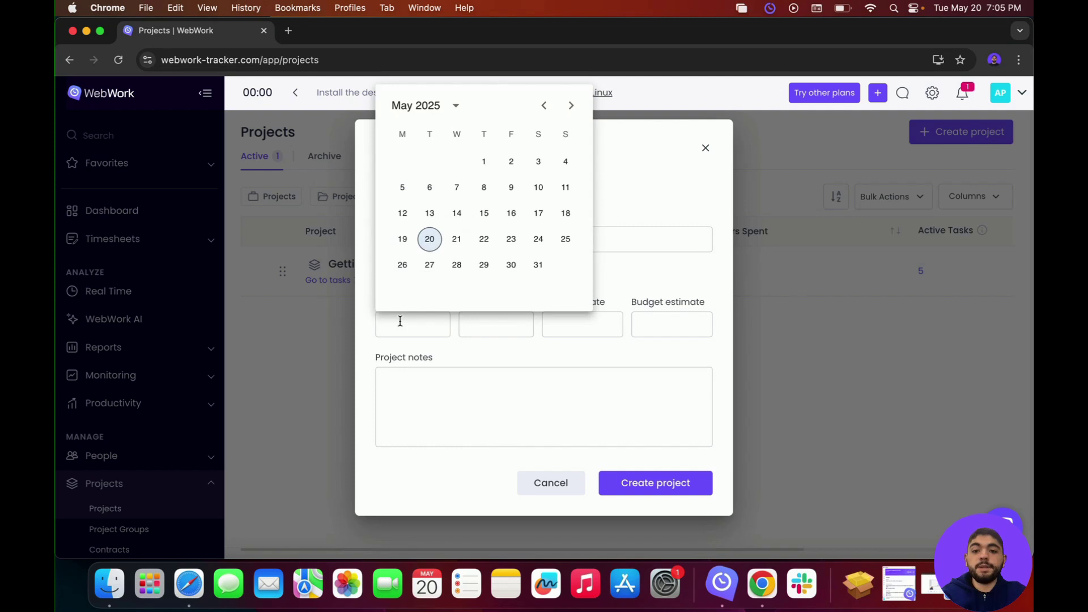
{"action": "left_click", "coordinate": [403, 239]}
{"action": "left_click", "coordinate": [474, 319]}
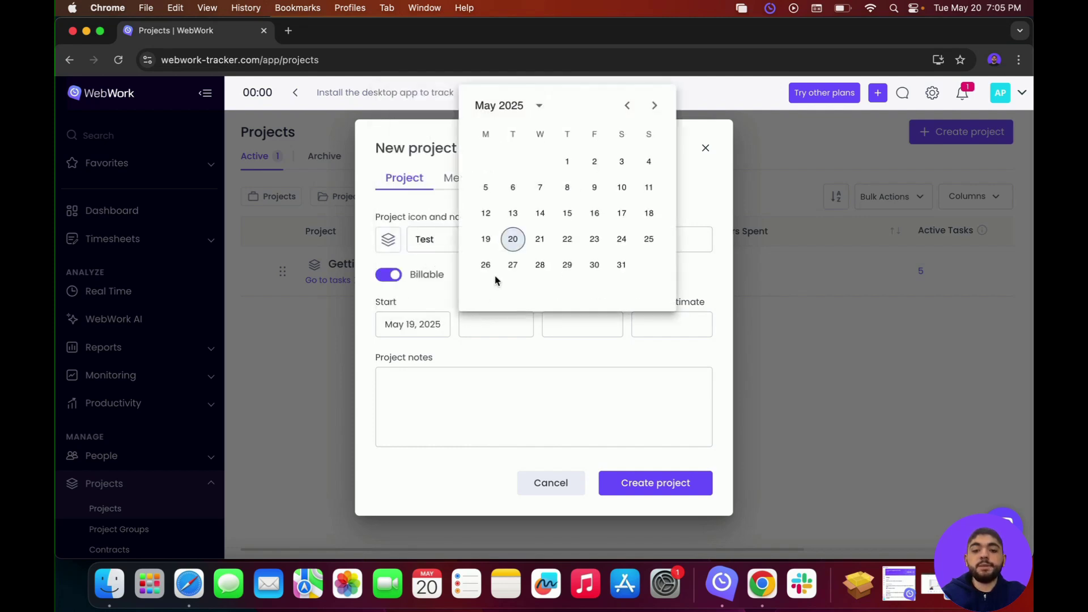
{"action": "left_click", "coordinate": [591, 242]}
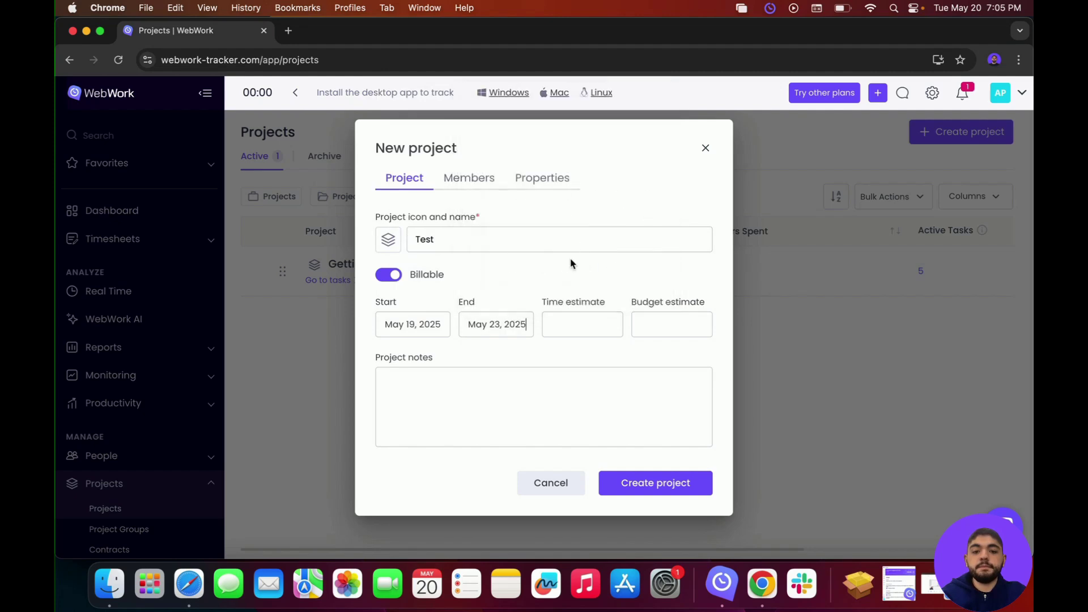
Step: Give the Test project a time estimate of 40 and a budget estimate of 1000
{"action": "left_click", "coordinate": [573, 322]}
{"action": "type", "text": "40"}
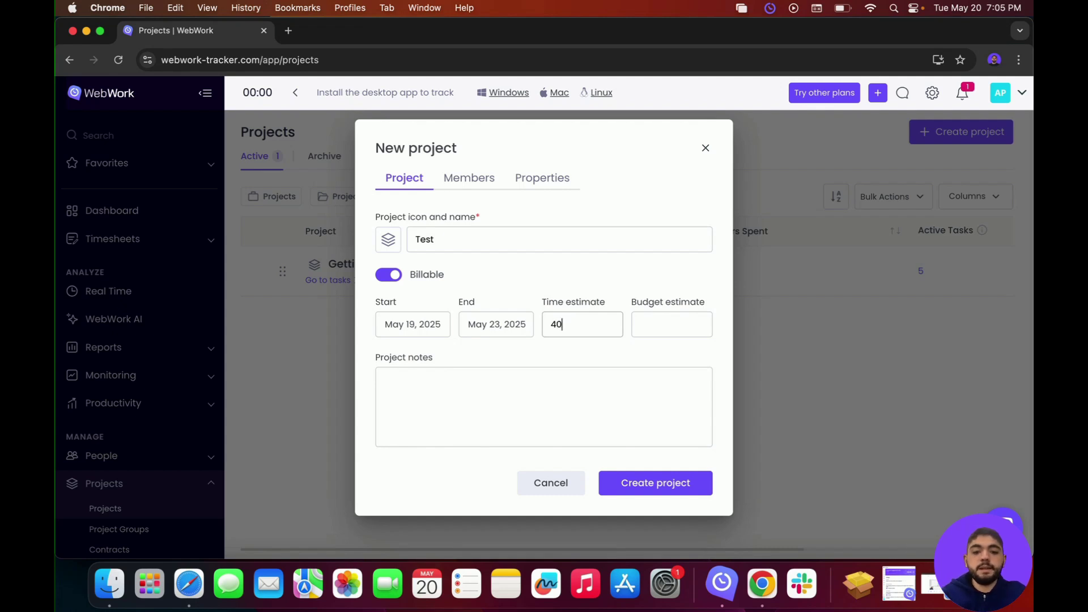
{"action": "left_click", "coordinate": [681, 327]}
{"action": "type", "text": "1000"}
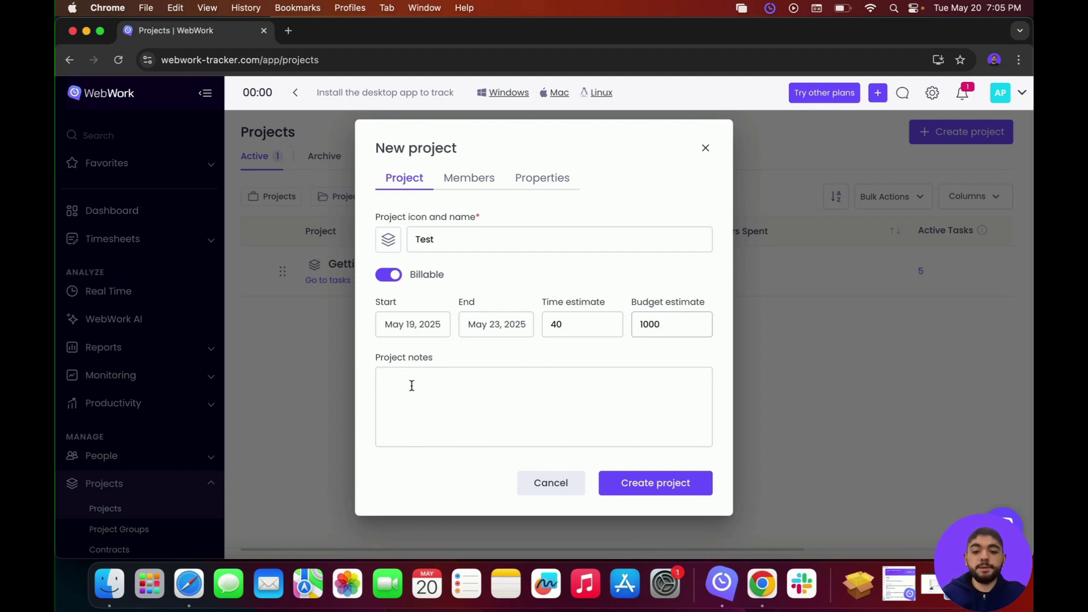
{"action": "left_click", "coordinate": [465, 179]}
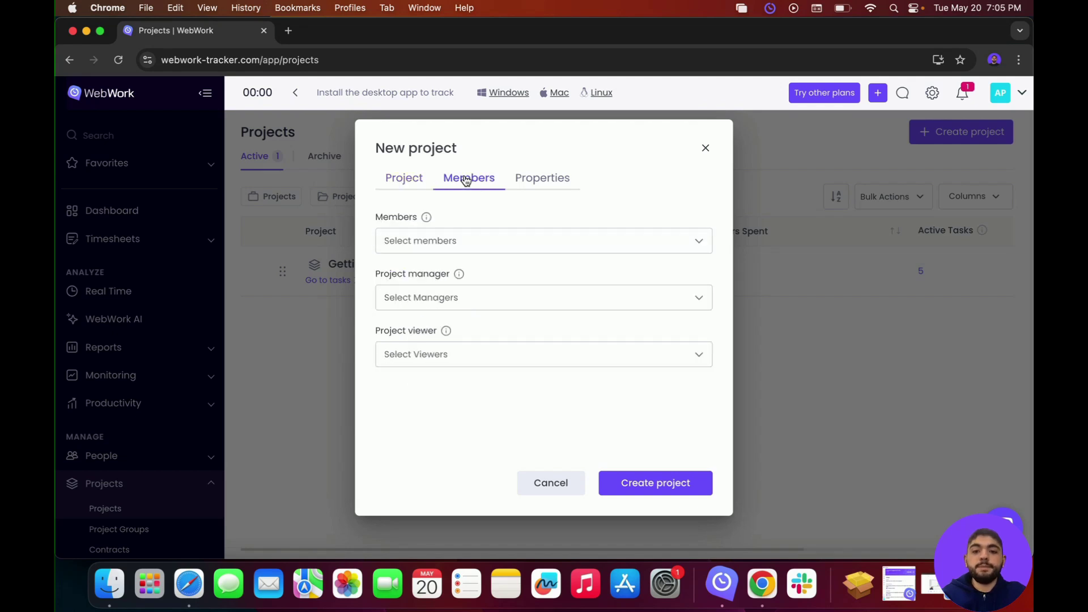
Step: Add the first person as a Test project member, review Properties, and create the project
{"action": "left_click", "coordinate": [447, 240]}
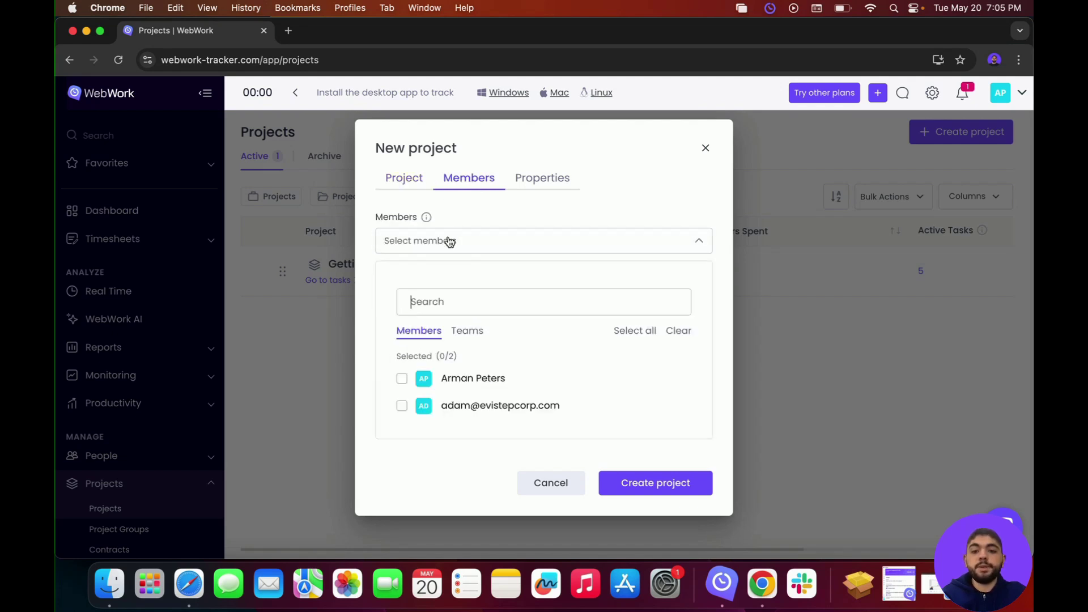
{"action": "left_click", "coordinate": [402, 378]}
{"action": "left_click", "coordinate": [419, 482]}
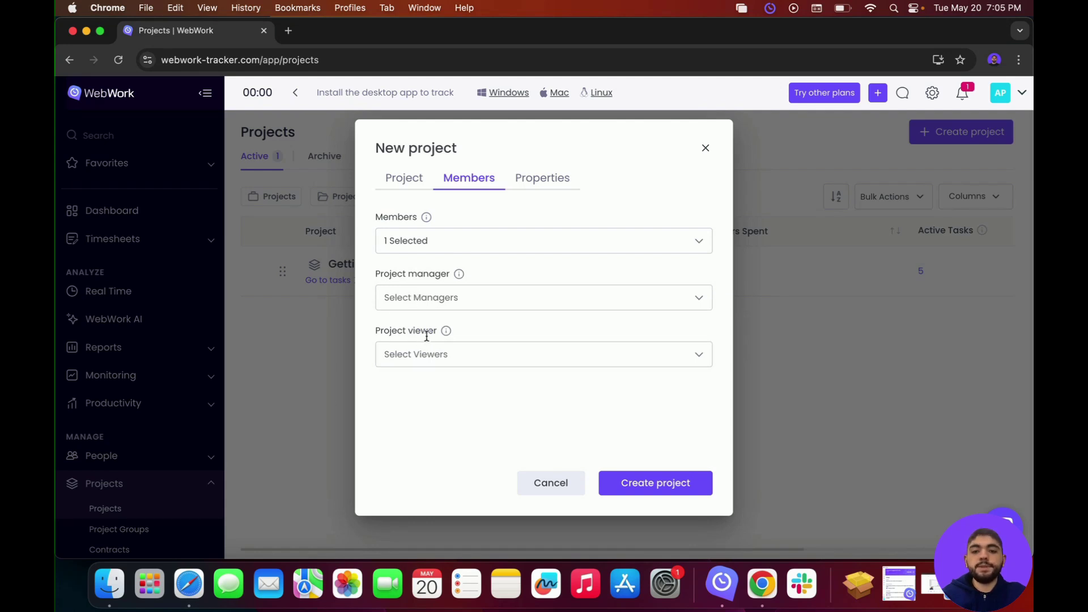
{"action": "left_click", "coordinate": [547, 192]}
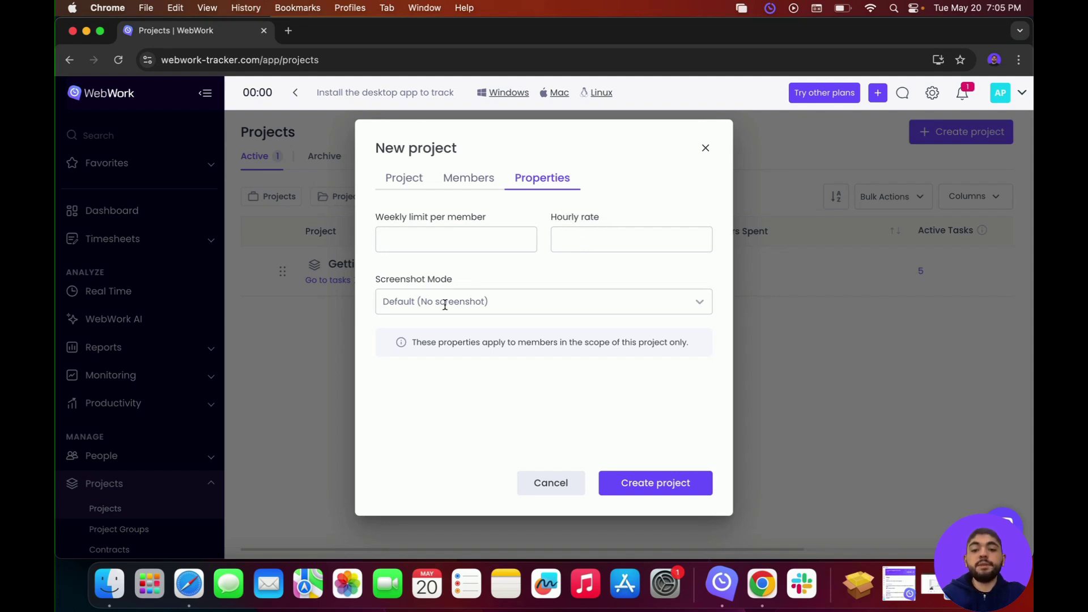
{"action": "left_click", "coordinate": [646, 483]}
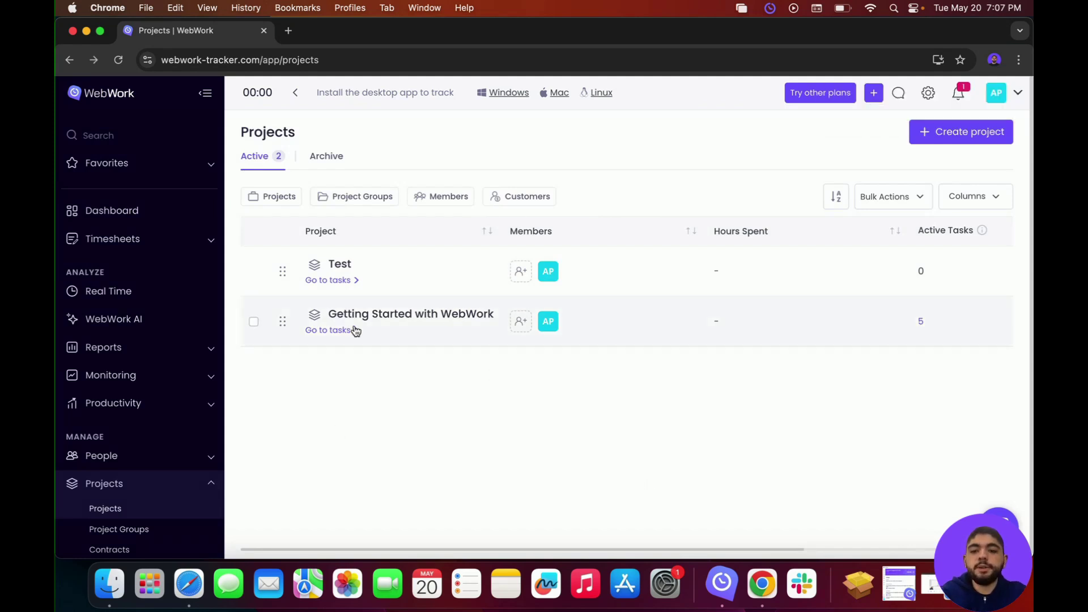
Step: Open the Test project's task list from the Projects page
{"action": "left_click", "coordinate": [343, 283]}
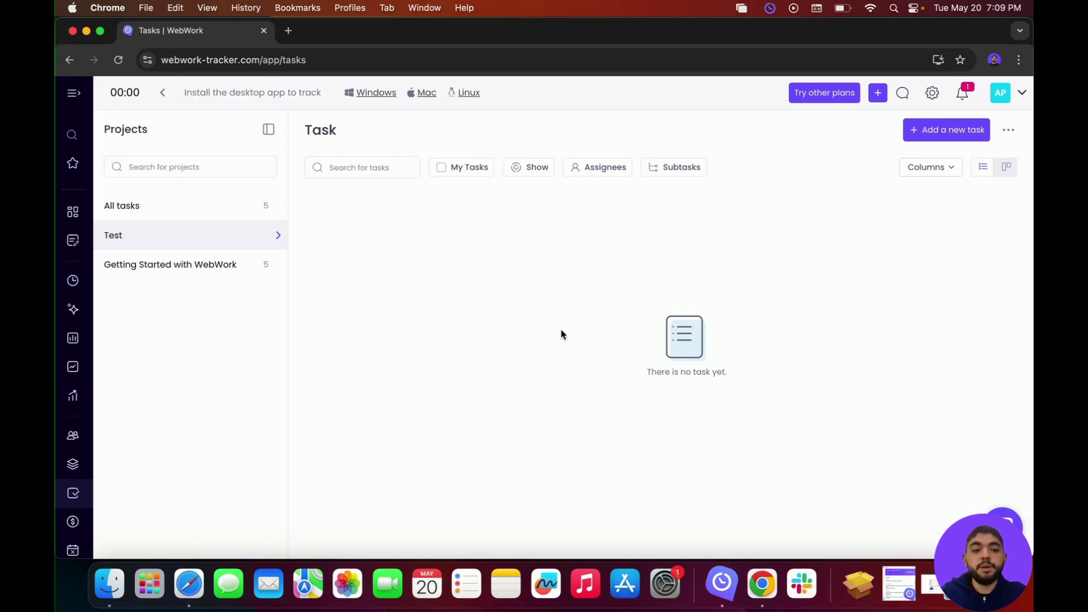
Step: Add task 'Test 2' due May 23 with Urgent priority, assigned to yourself
{"action": "left_click", "coordinate": [958, 131]}
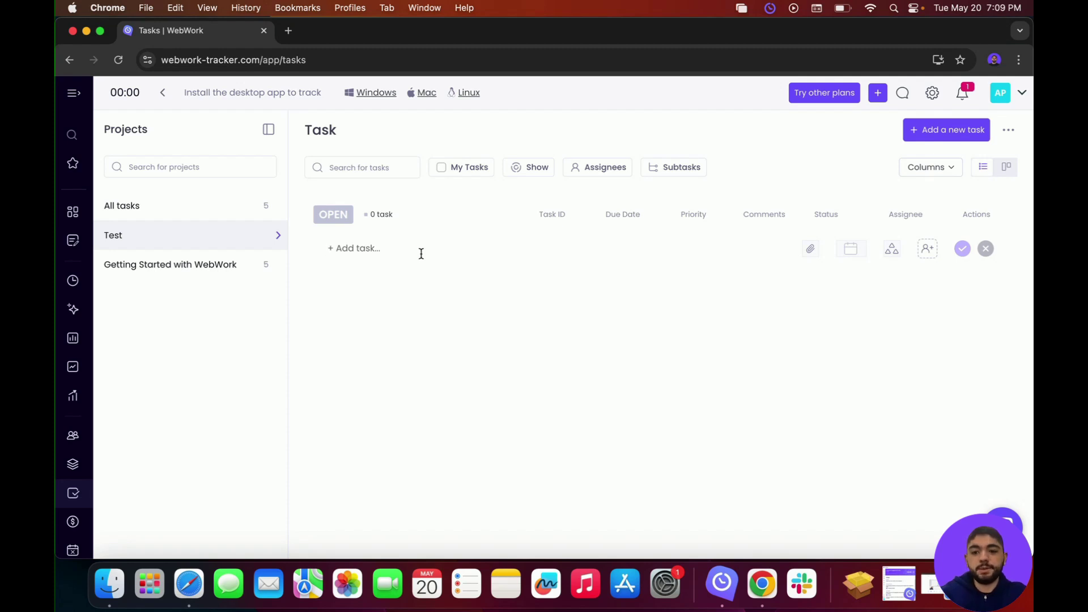
{"action": "type", "text": "Test 2"}
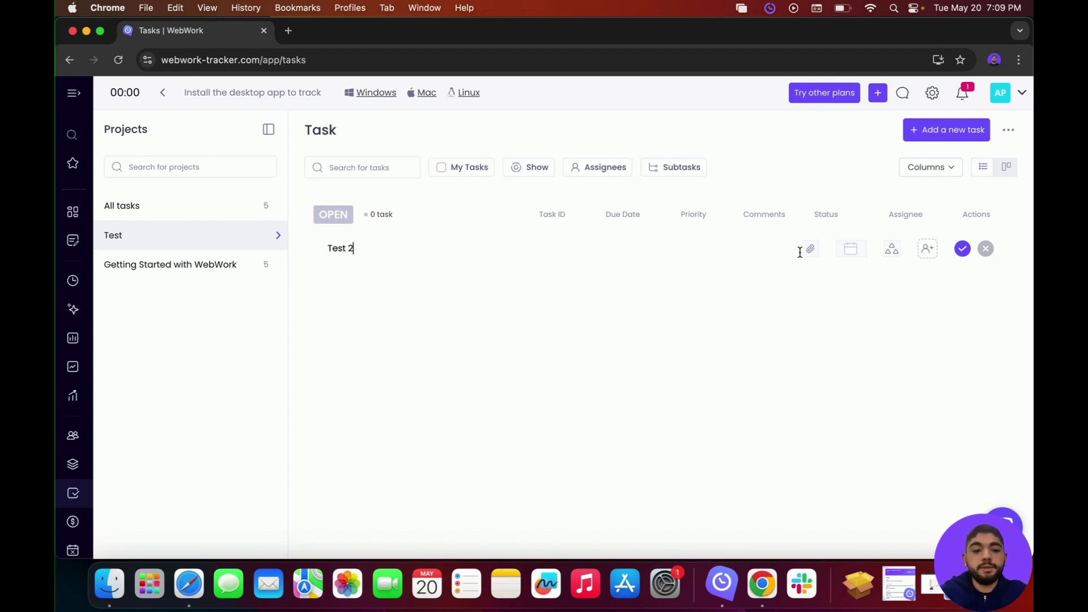
{"action": "left_click", "coordinate": [852, 253]}
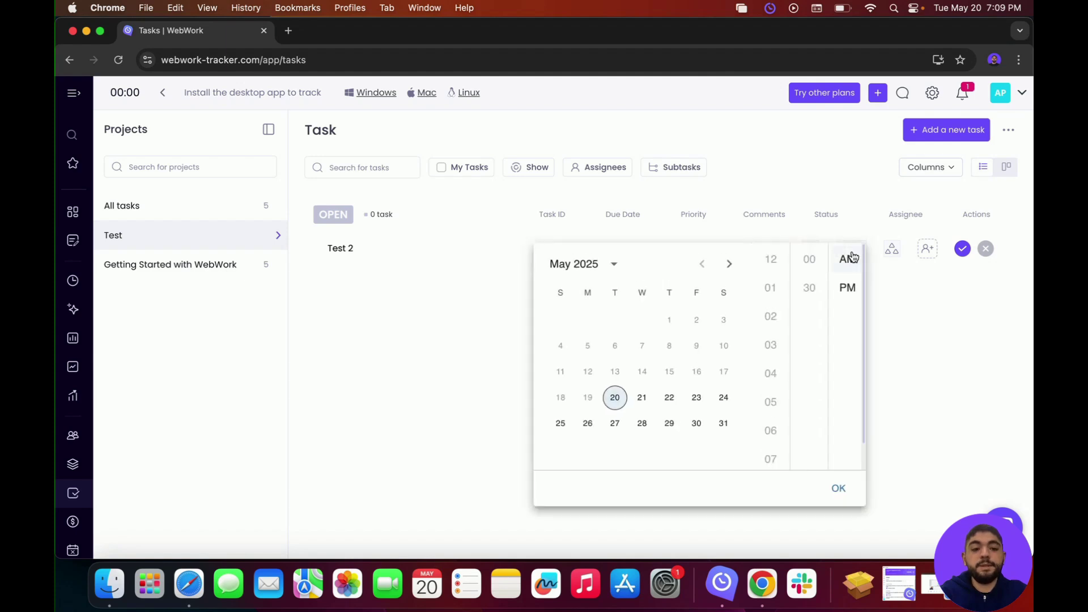
{"action": "left_click", "coordinate": [697, 402]}
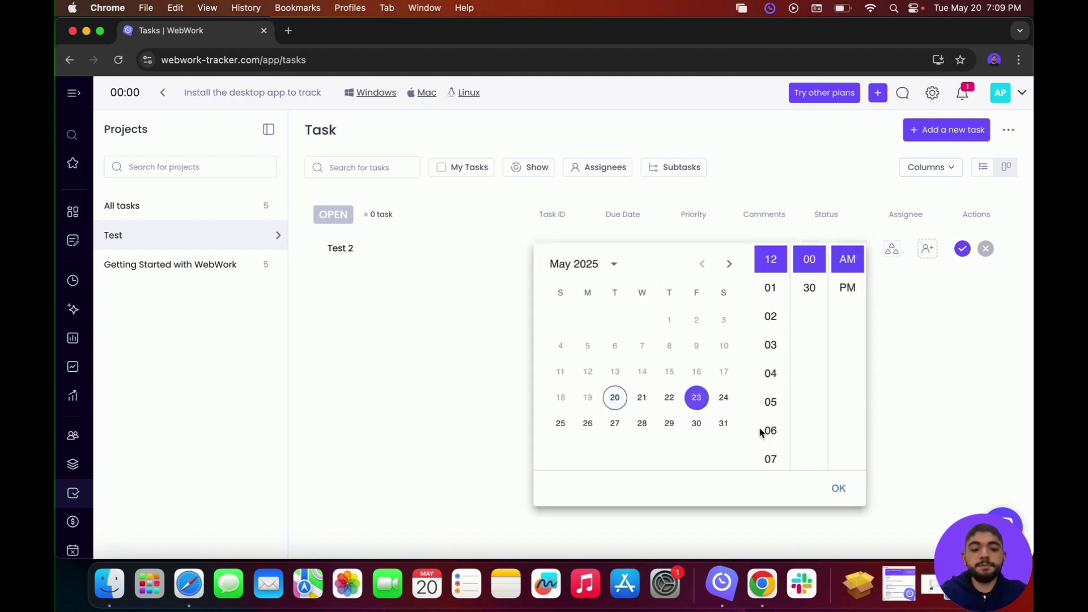
{"action": "left_click", "coordinate": [836, 487]}
{"action": "left_click", "coordinate": [895, 248]}
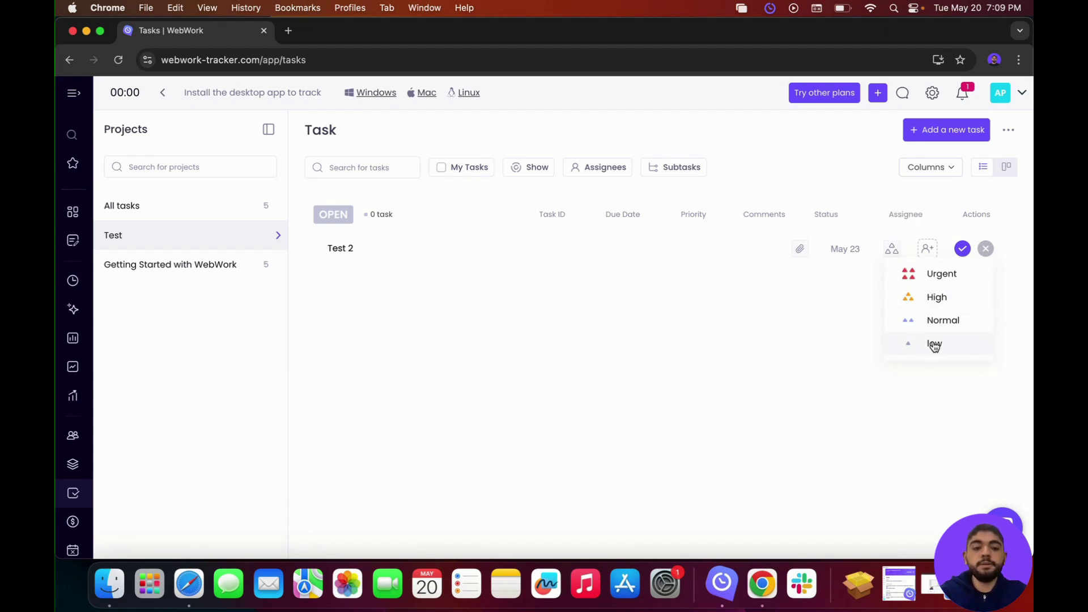
{"action": "left_click", "coordinate": [944, 275]}
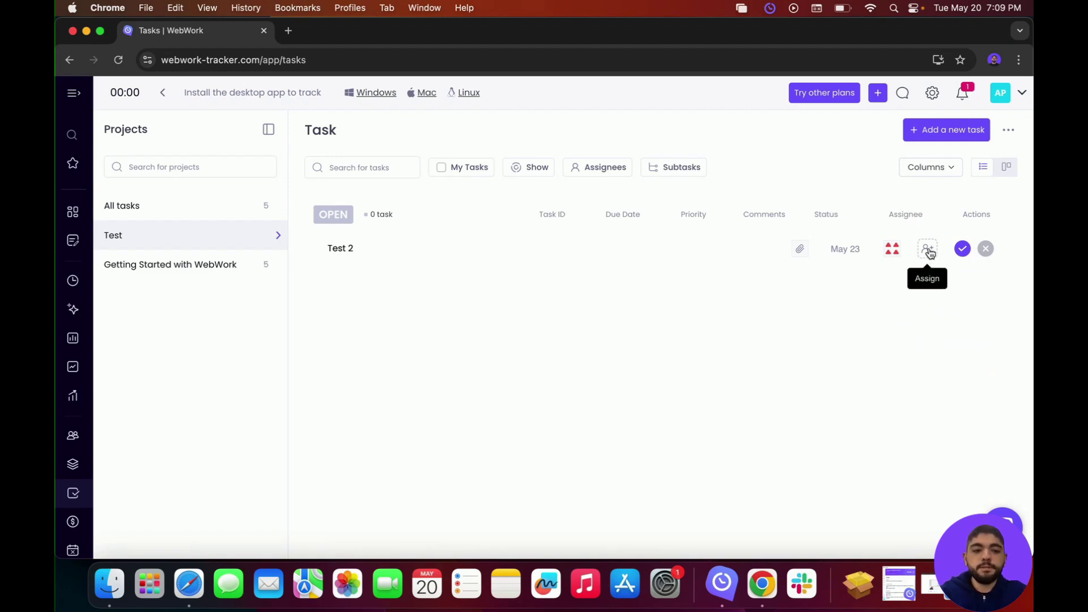
{"action": "left_click", "coordinate": [930, 253]}
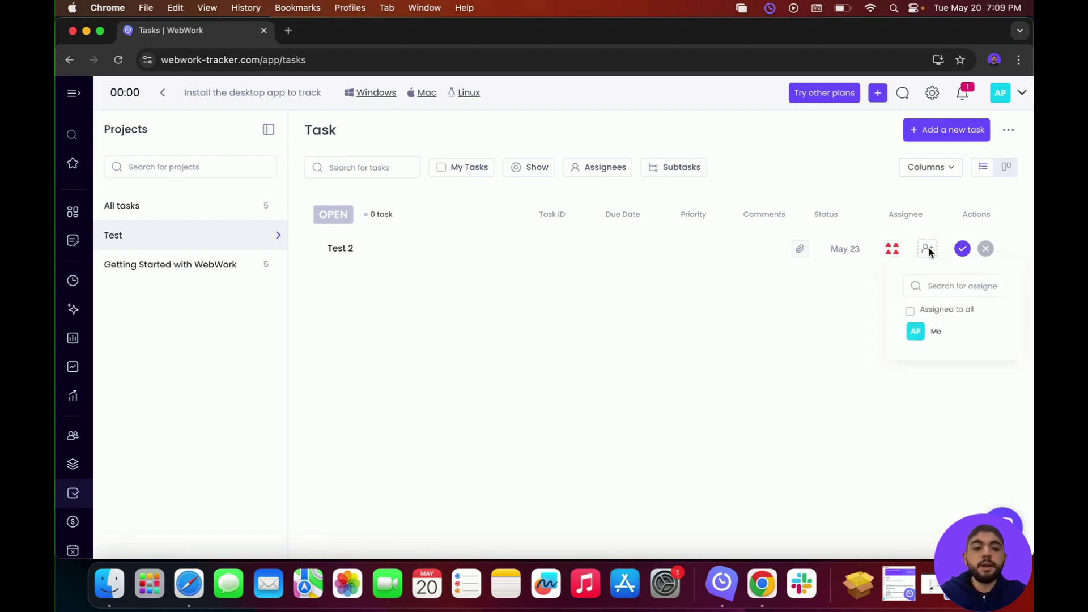
{"action": "left_click", "coordinate": [923, 333]}
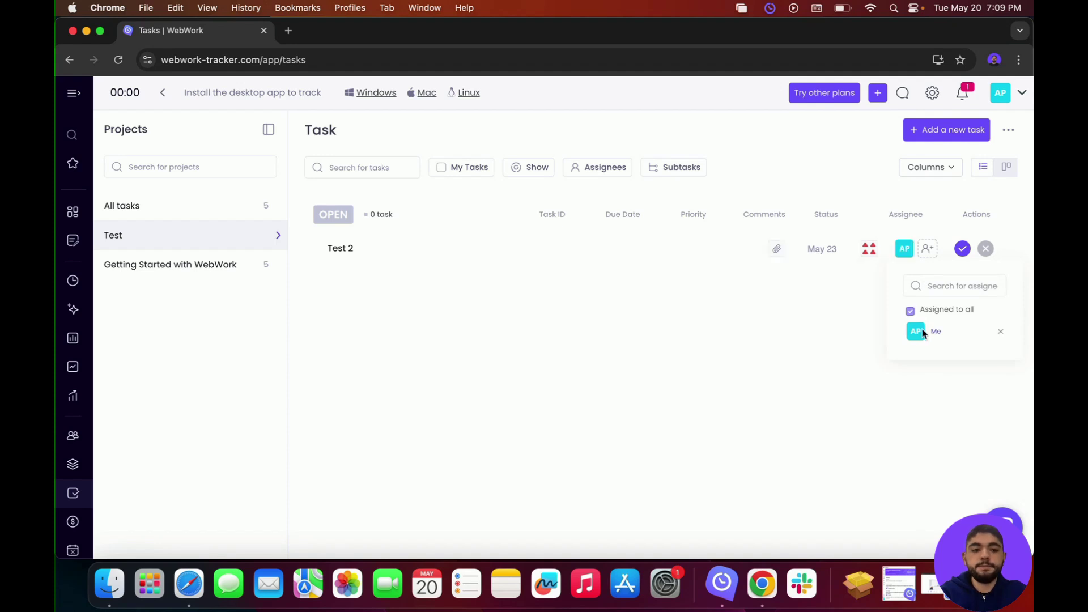
{"action": "left_click", "coordinate": [876, 341]}
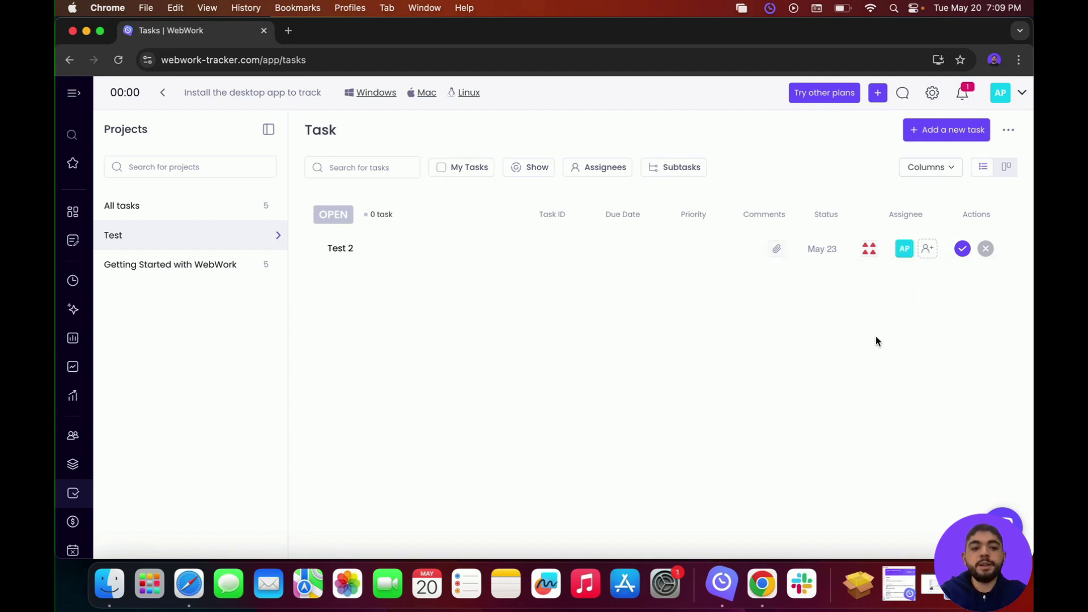
{"action": "left_click", "coordinate": [962, 249]}
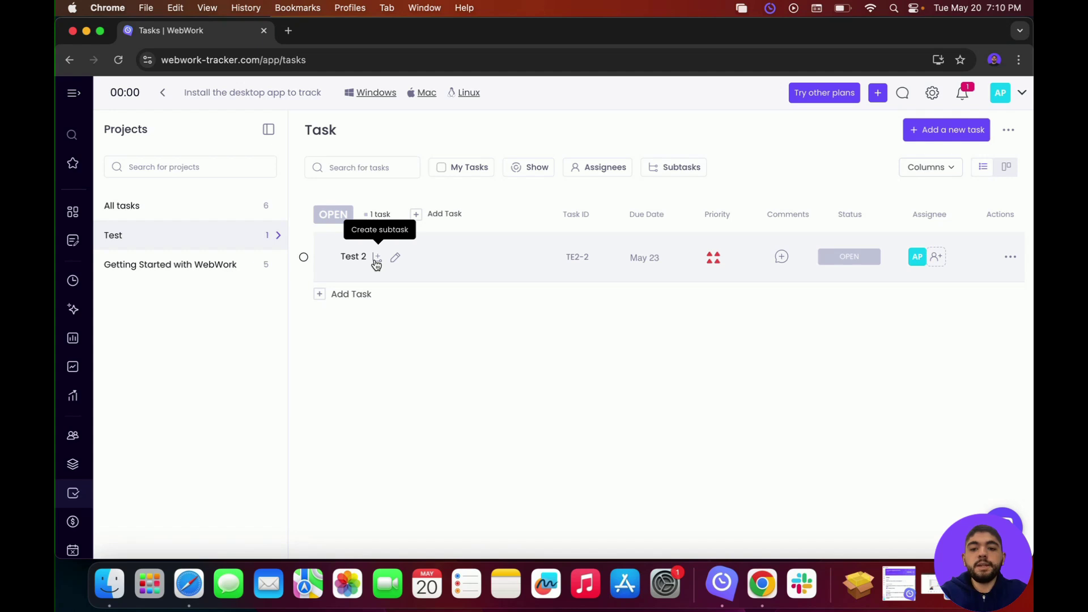
Step: Begin adding a subtask under the Test 2 task
{"action": "left_click", "coordinate": [376, 258]}
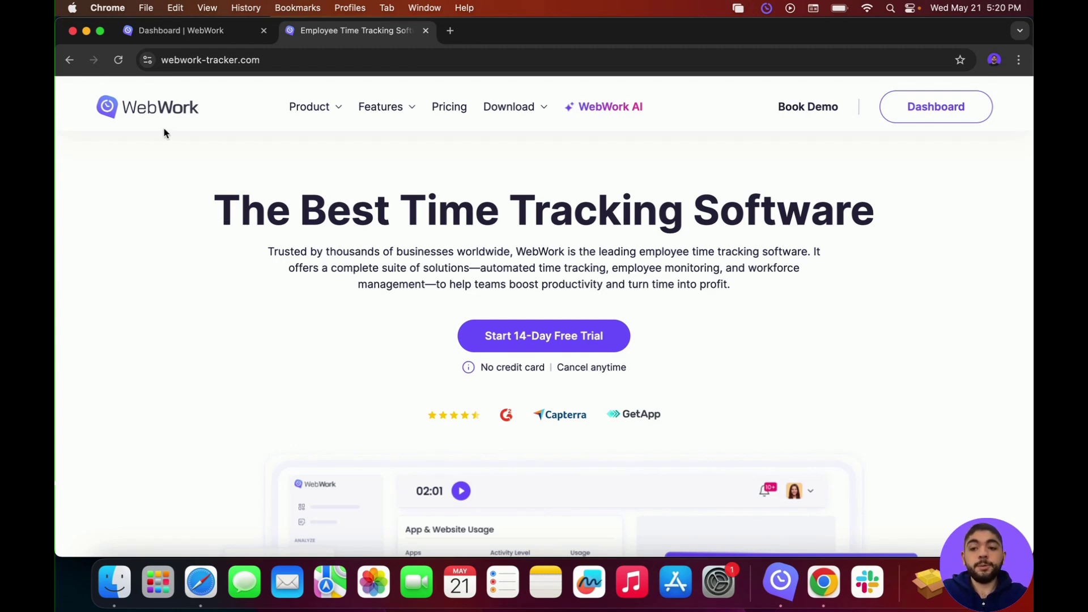
Step: Show the app download options on the WebWork website
{"action": "left_click", "coordinate": [526, 115]}
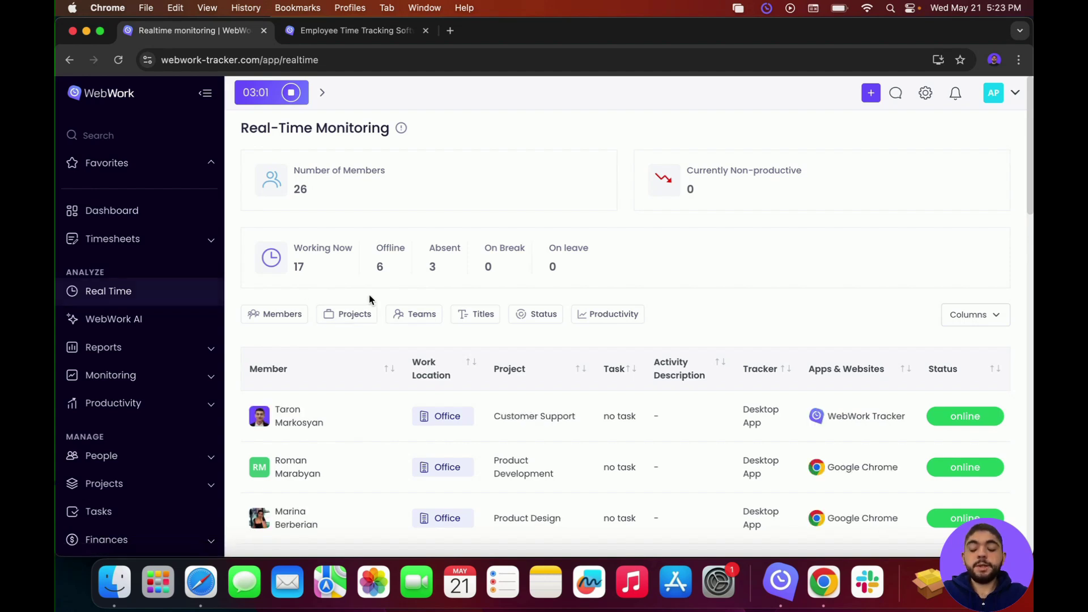
{"action": "scroll", "coordinate": [371, 297], "scroll_direction": "down", "scroll_amount": 3}
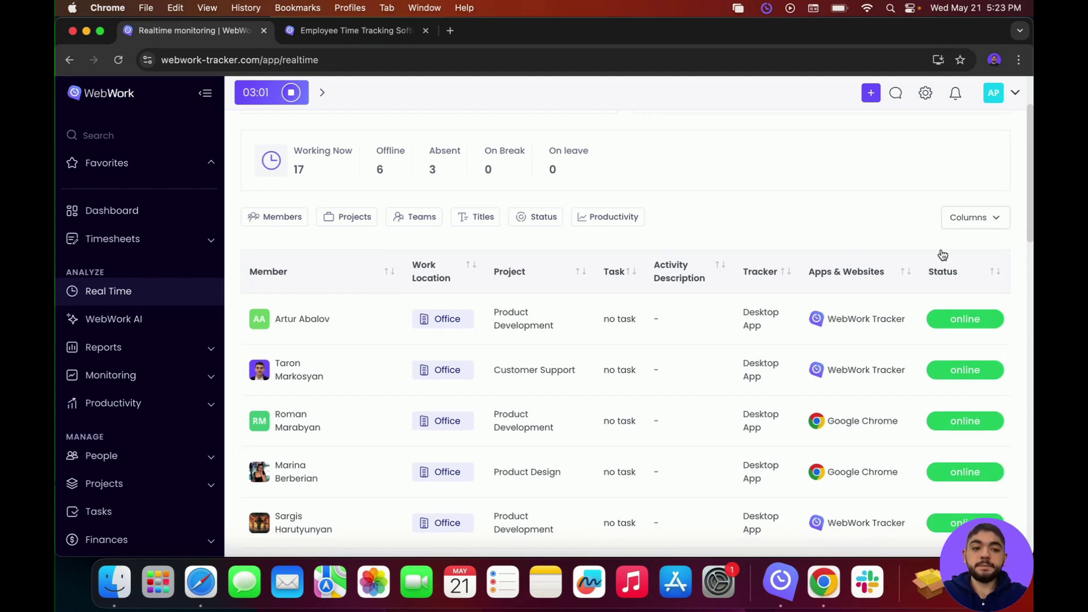
{"action": "scroll", "coordinate": [608, 401], "scroll_direction": "down", "scroll_amount": 5}
{"action": "scroll", "coordinate": [607, 401], "scroll_direction": "up", "scroll_amount": 3}
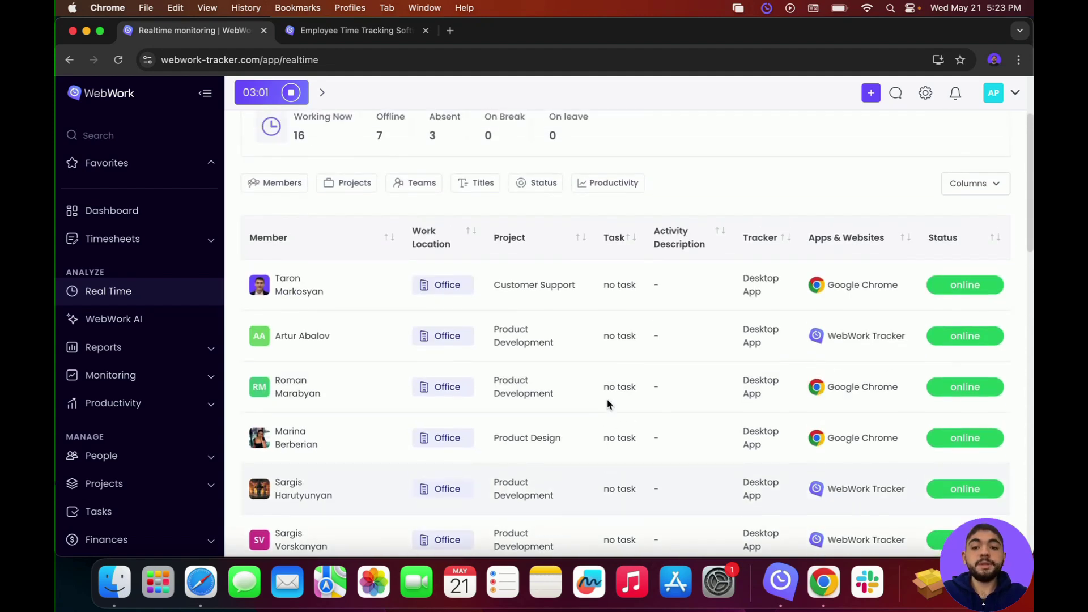
{"action": "left_click", "coordinate": [285, 188]}
{"action": "left_click", "coordinate": [283, 237]}
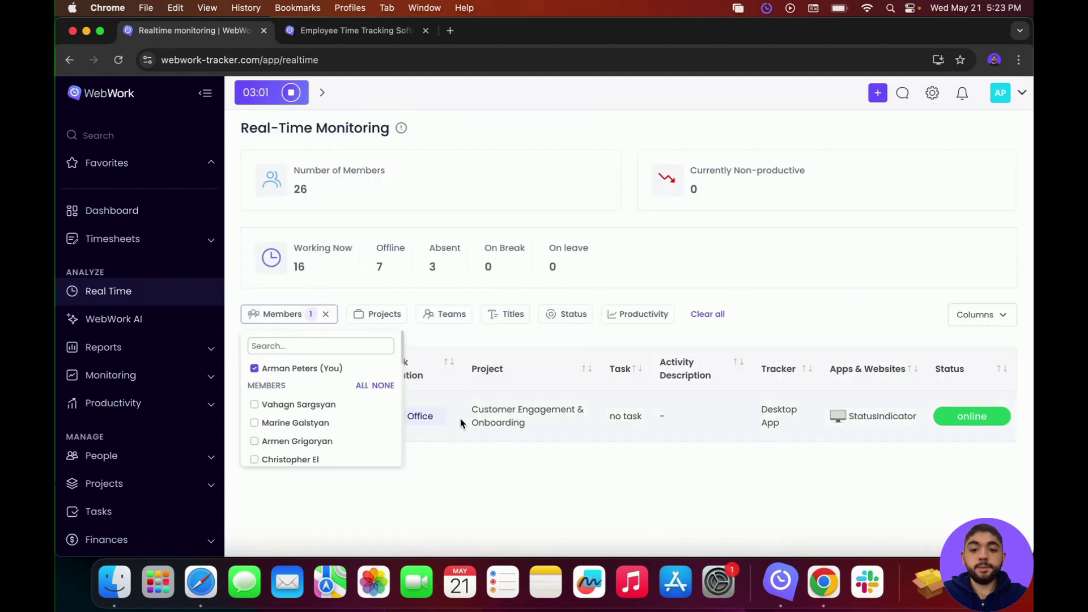
{"action": "left_click", "coordinate": [438, 455]}
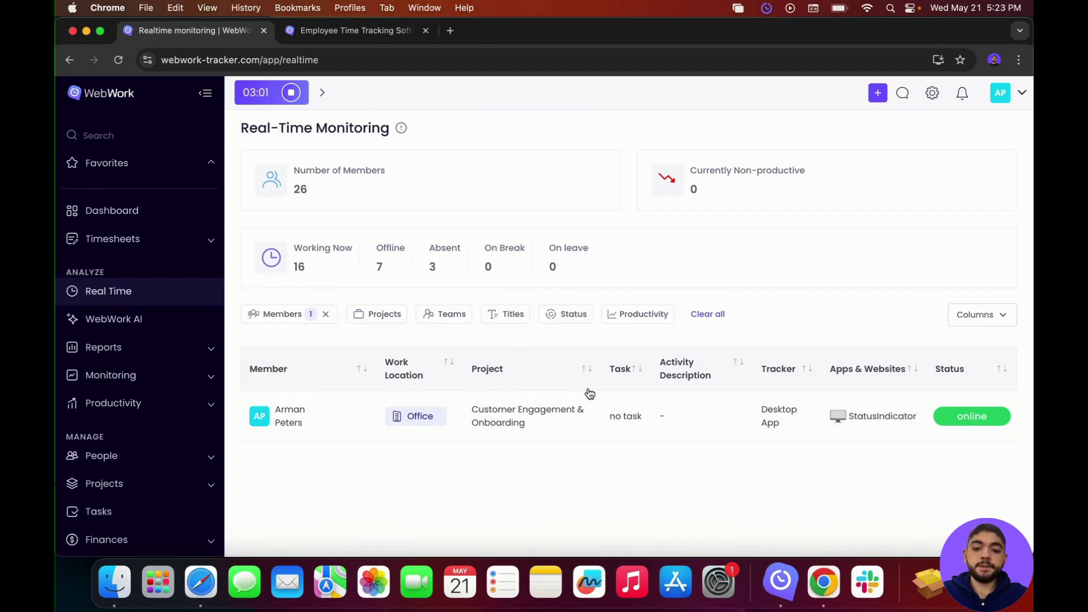
{"action": "left_click", "coordinate": [378, 316]}
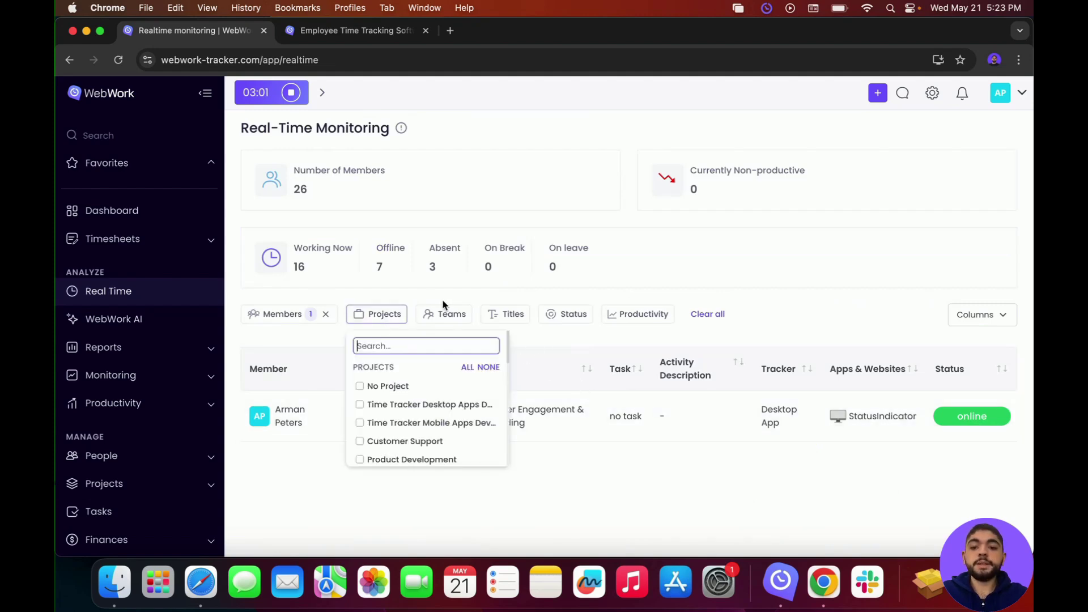
{"action": "left_click", "coordinate": [451, 315]}
{"action": "left_click", "coordinate": [499, 313]}
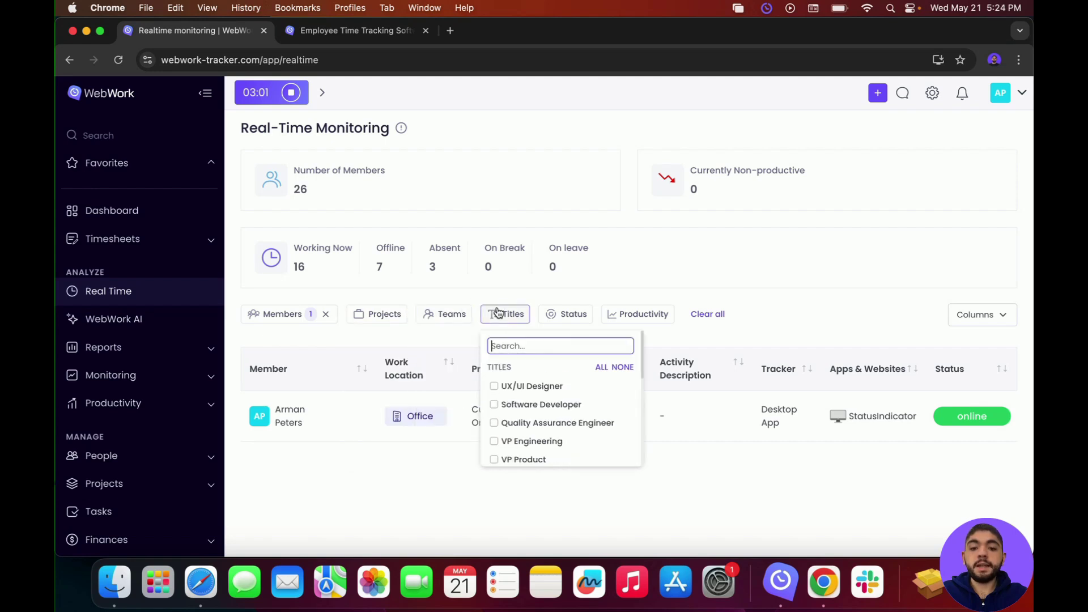
{"action": "left_click", "coordinate": [556, 311]}
{"action": "left_click", "coordinate": [678, 320]}
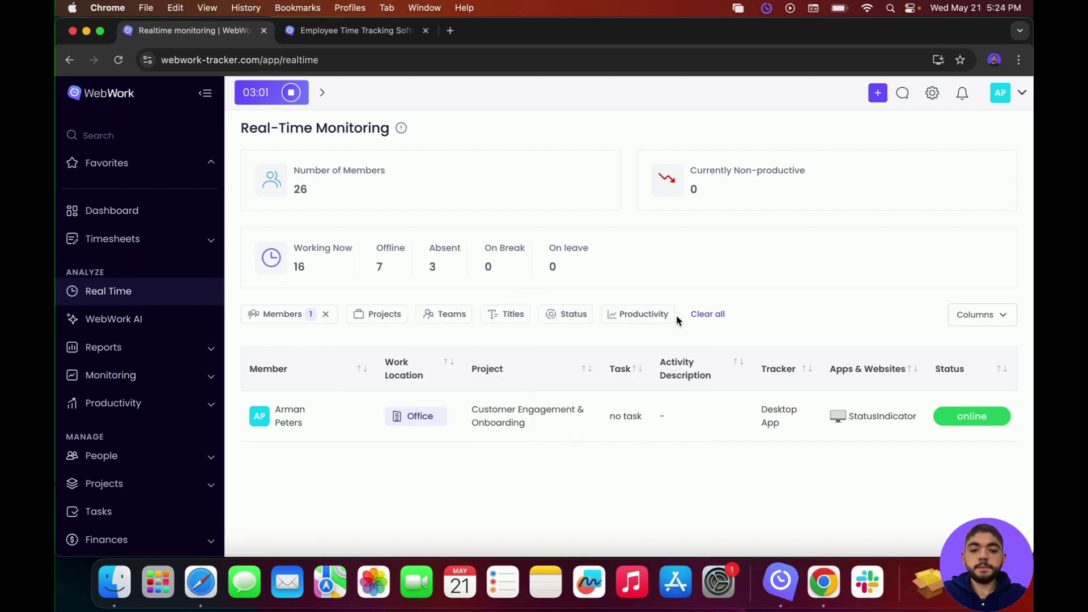
{"action": "left_click", "coordinate": [977, 321]}
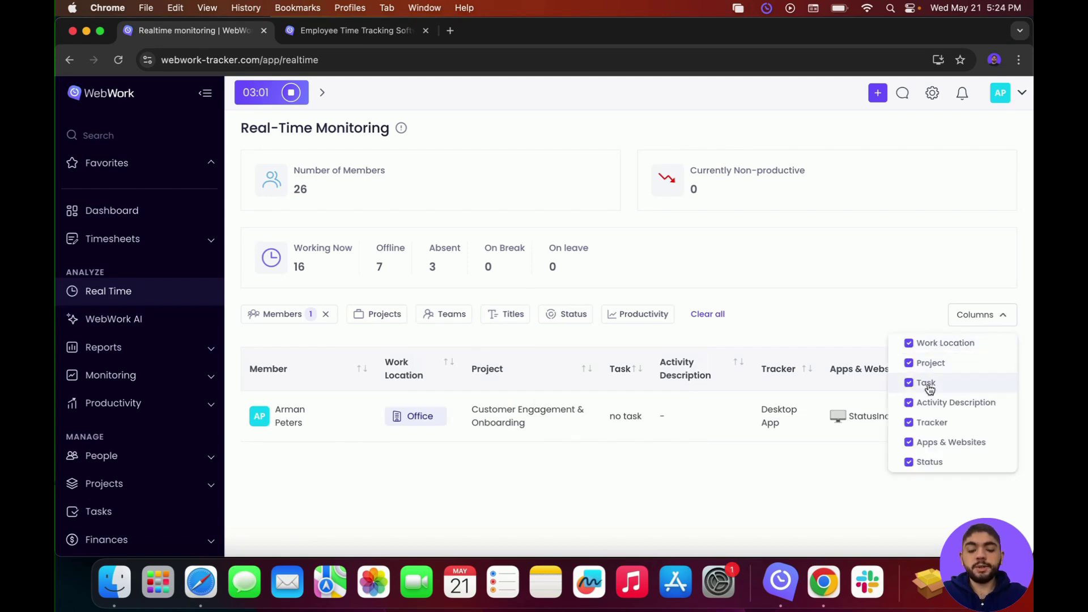
{"action": "left_click", "coordinate": [793, 457]}
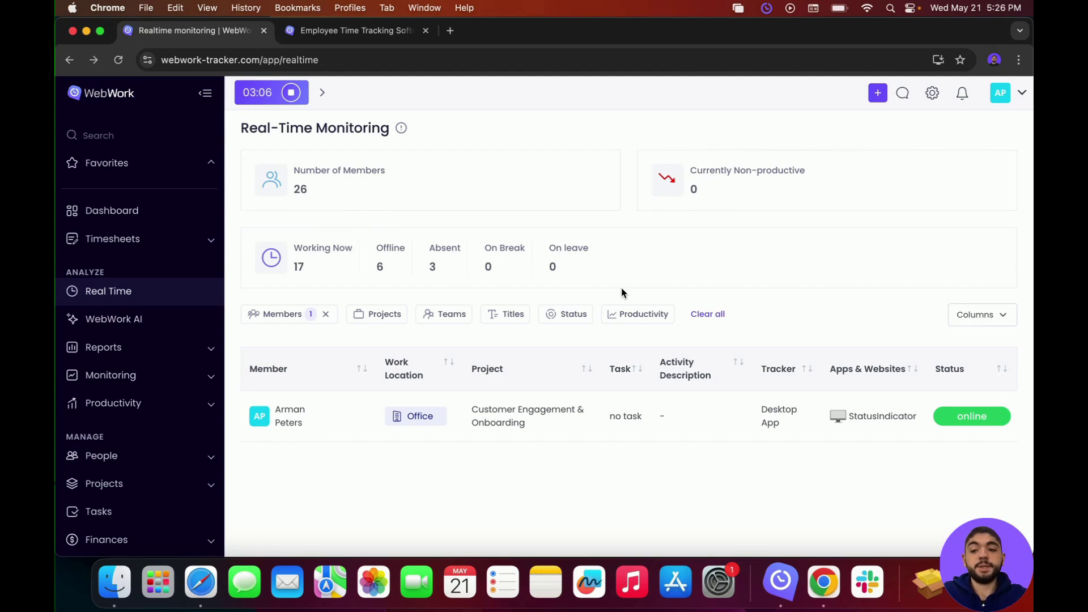
Step: Open the Tracked Hours report for May 20 – May 23, 2025 and show its by-day grouping options
{"action": "left_click", "coordinate": [198, 349]}
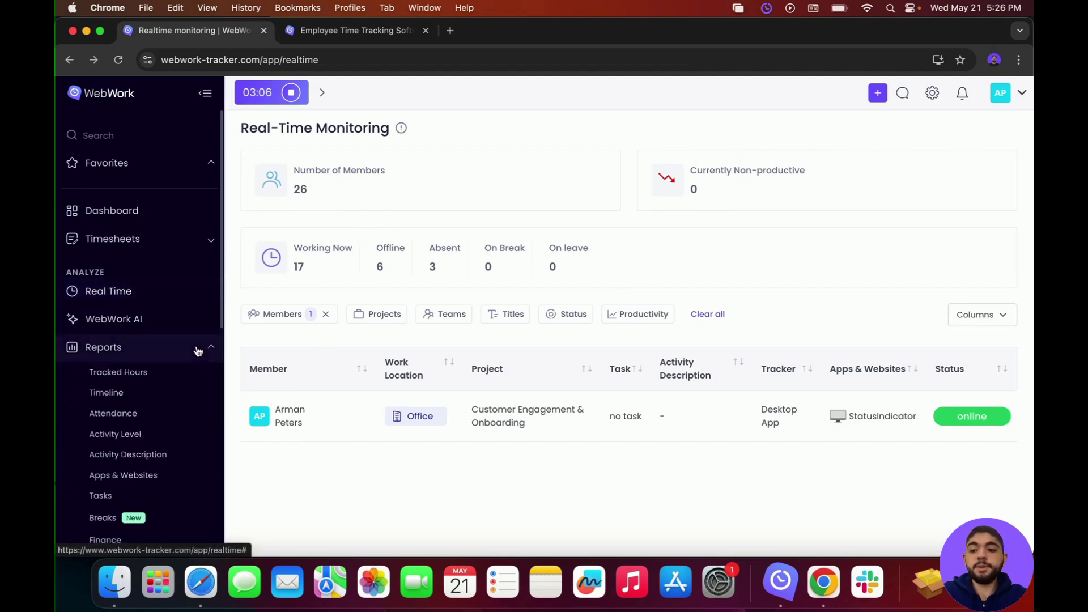
{"action": "left_click", "coordinate": [144, 373]}
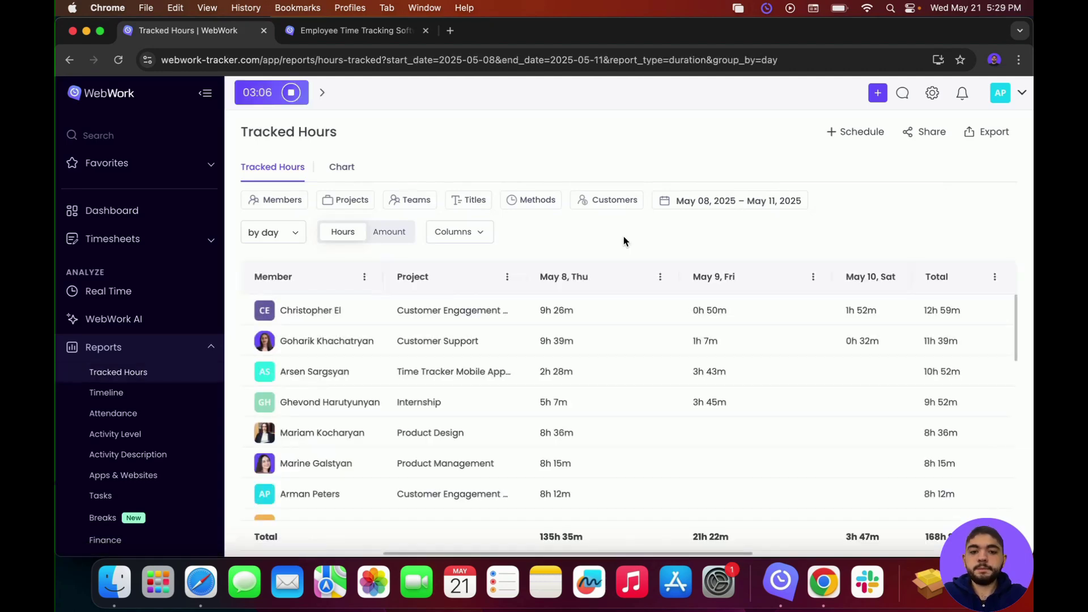
{"action": "left_click", "coordinate": [682, 202]}
{"action": "left_click", "coordinate": [498, 350]}
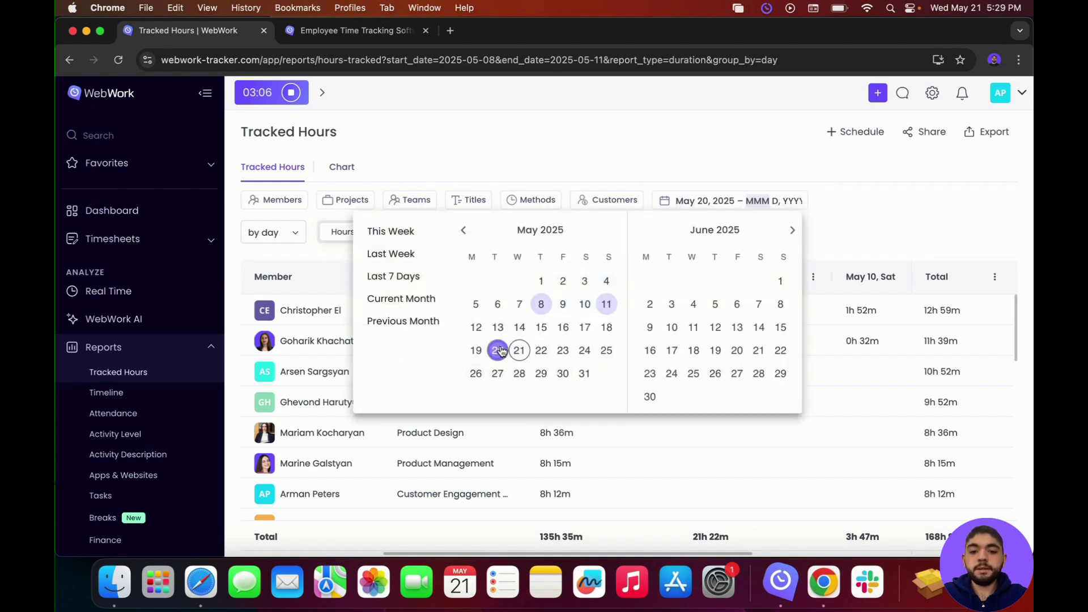
{"action": "left_click", "coordinate": [563, 351]}
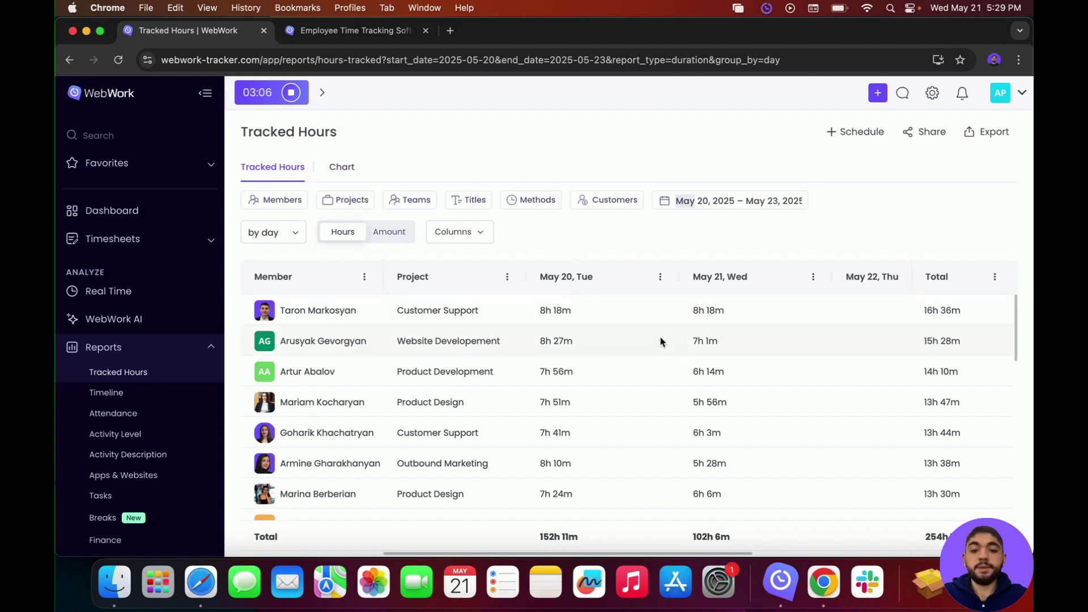
{"action": "scroll", "coordinate": [462, 385], "scroll_direction": "down", "scroll_amount": 5}
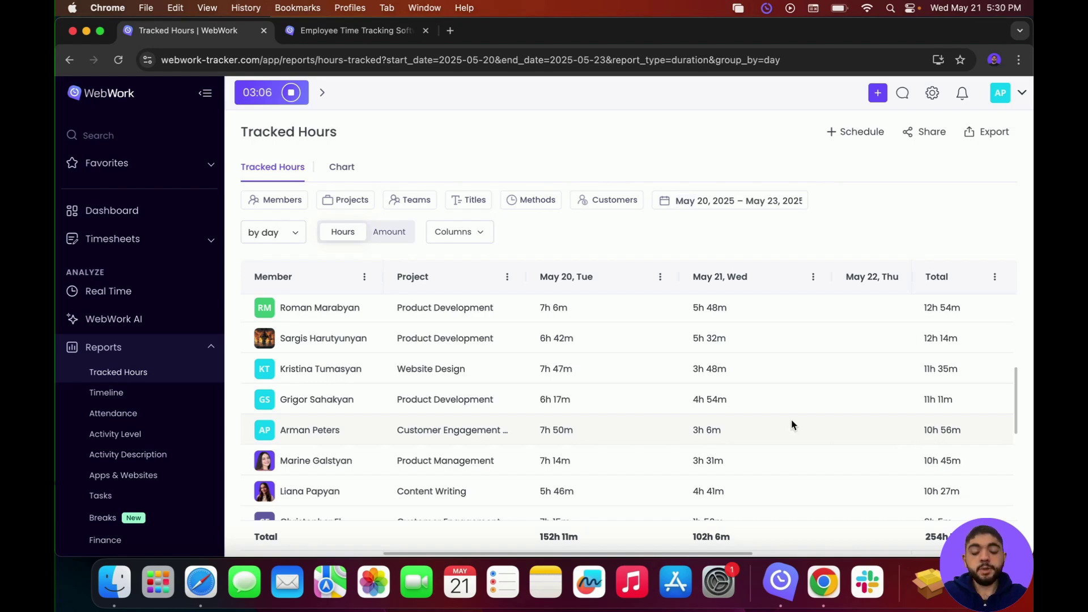
{"action": "left_click", "coordinate": [292, 242]}
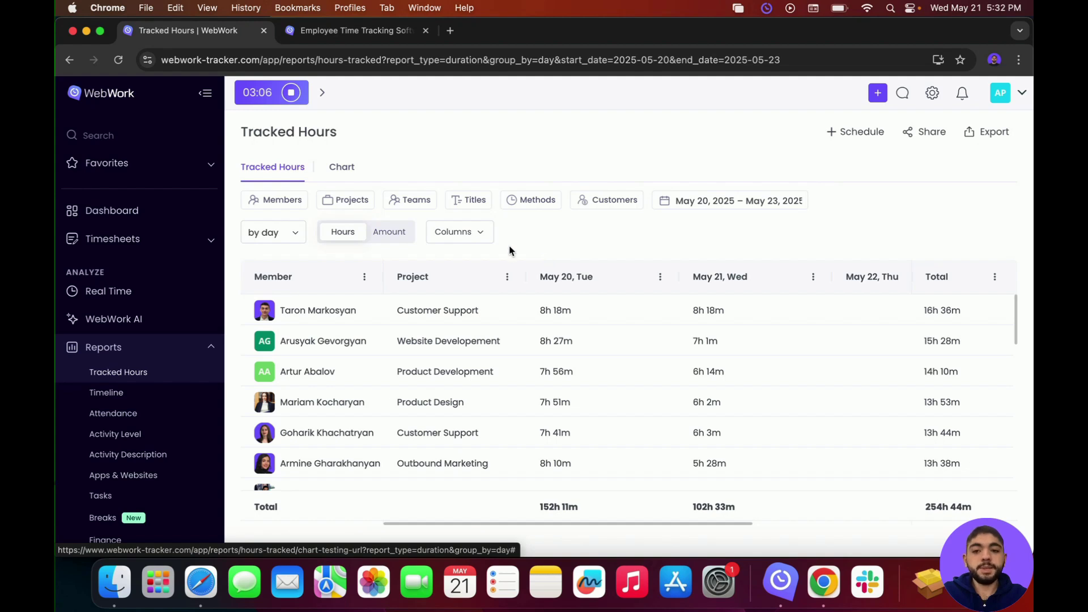
{"action": "left_click", "coordinate": [347, 174]}
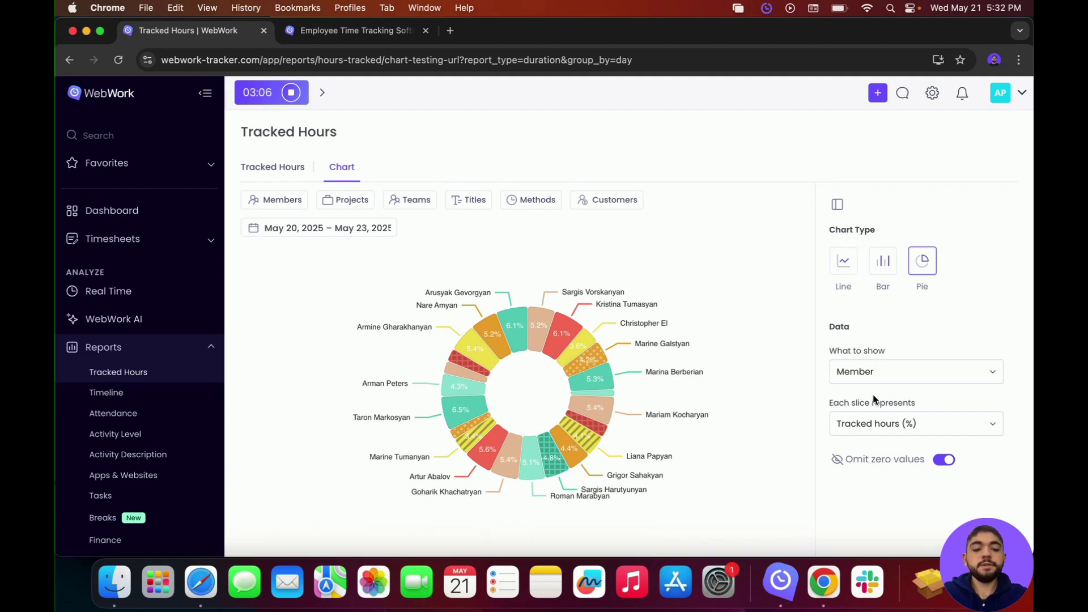
{"action": "left_click", "coordinate": [885, 420]}
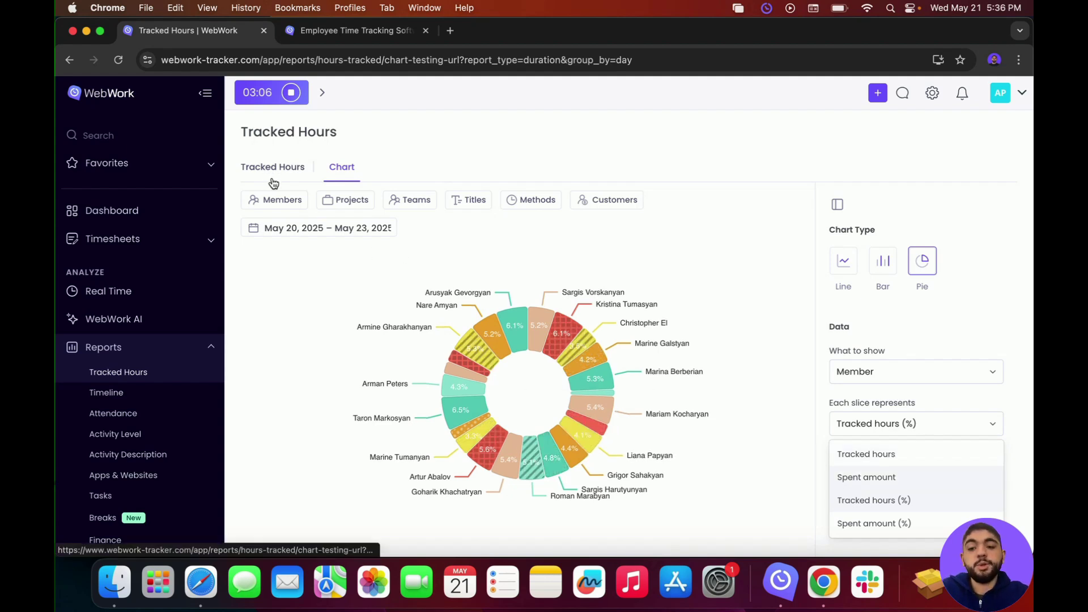
{"action": "left_click", "coordinate": [271, 180]}
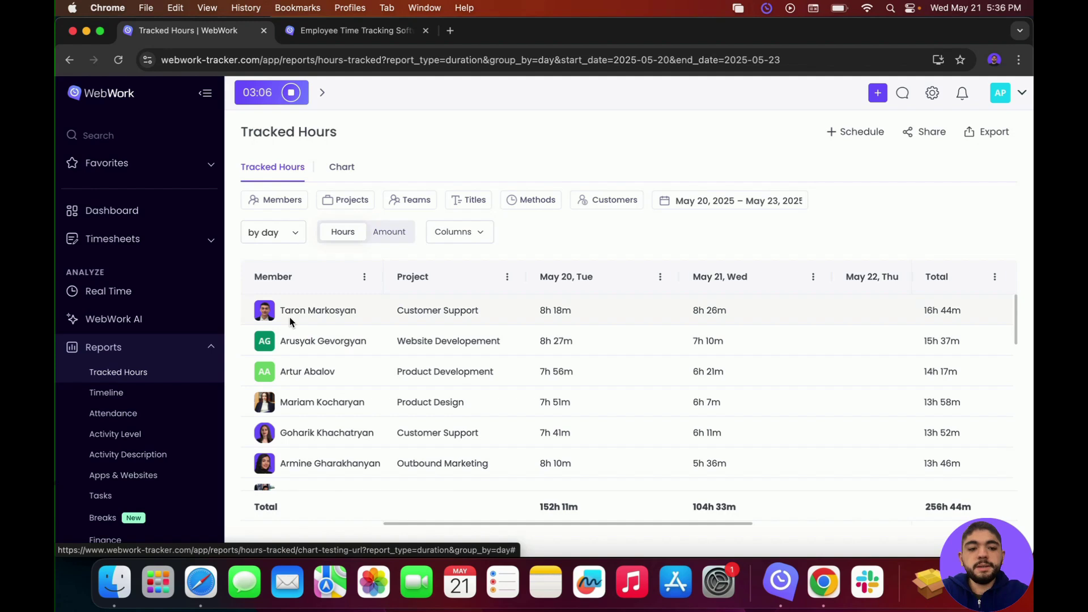
Step: Chart the top members' hours cells as a grouped column chart and collapse the chart settings
{"action": "left_click_drag", "start_coordinate": [289, 313], "coordinate": [843, 349]}
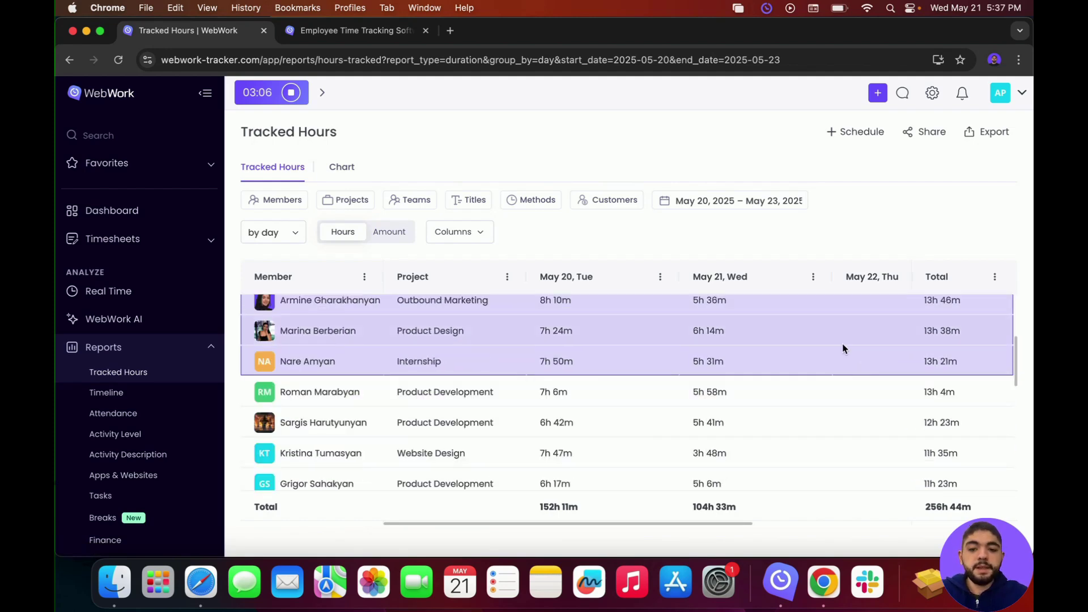
{"action": "scroll", "coordinate": [843, 348], "scroll_direction": "up", "scroll_amount": 2}
{"action": "right_click", "coordinate": [843, 350]}
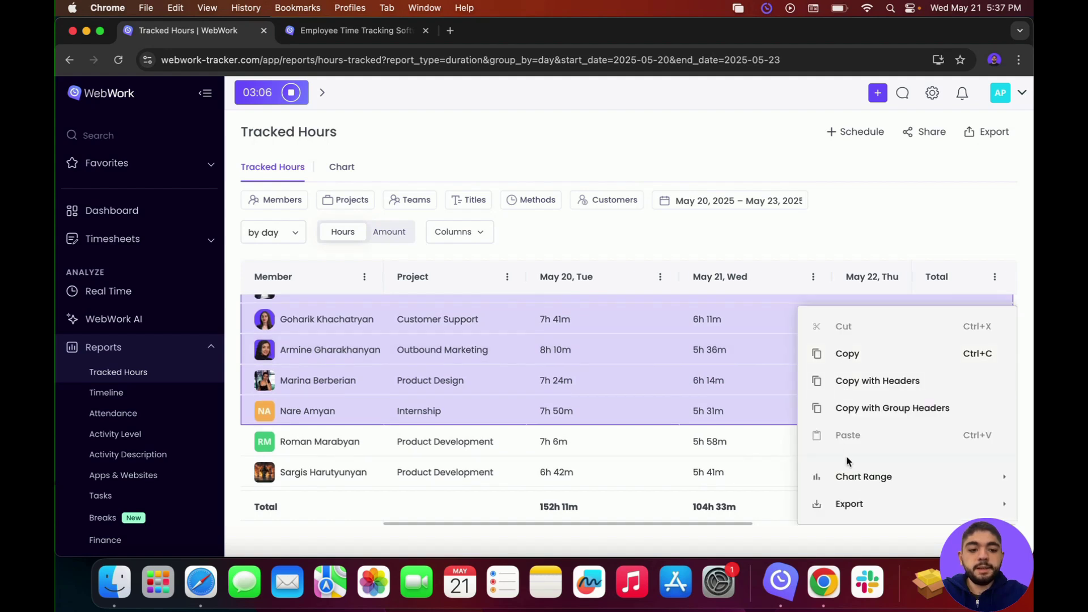
{"action": "mouse_move", "coordinate": [852, 479]}
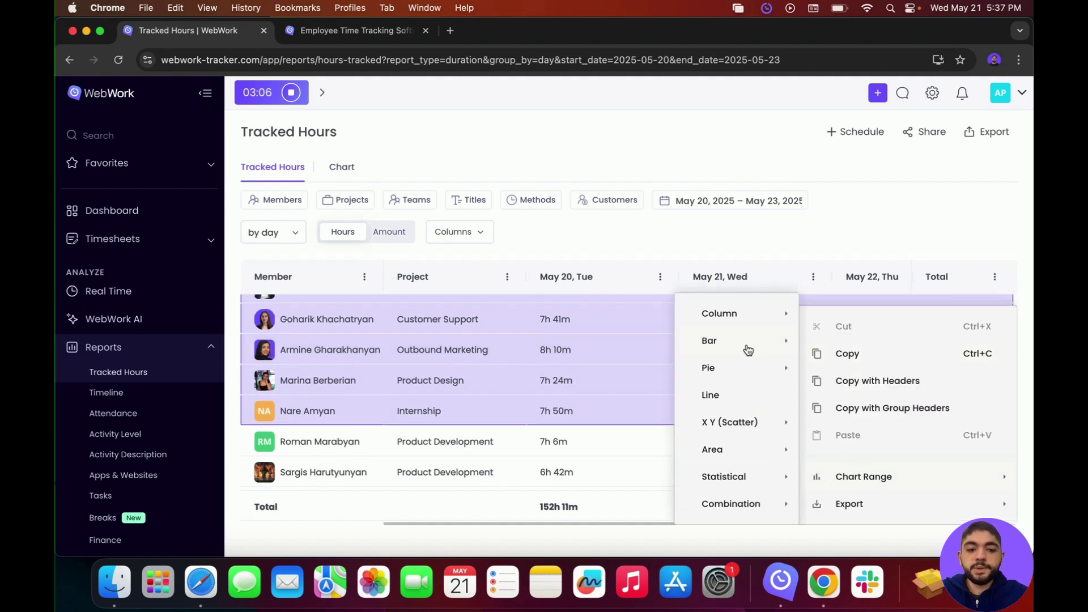
{"action": "mouse_move", "coordinate": [748, 350]}
{"action": "mouse_move", "coordinate": [746, 315]}
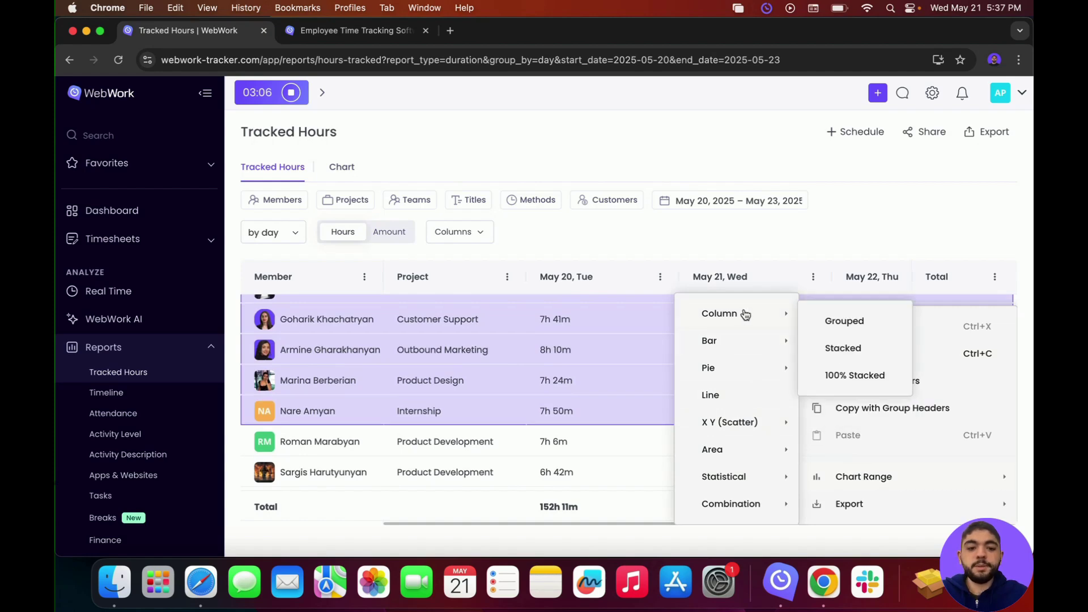
{"action": "left_click", "coordinate": [834, 321]}
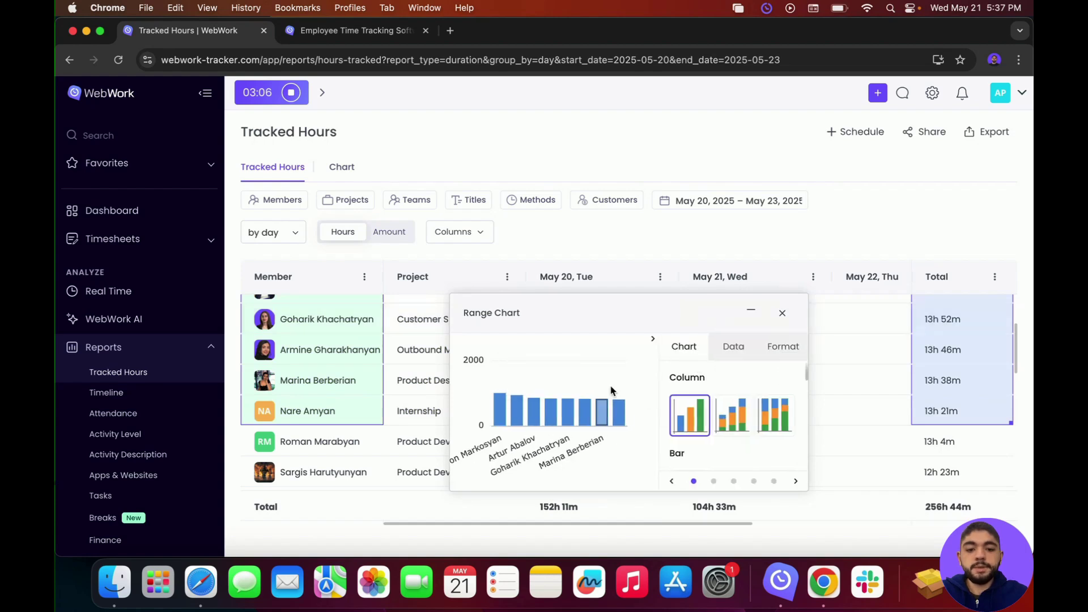
{"action": "left_click", "coordinate": [653, 341]}
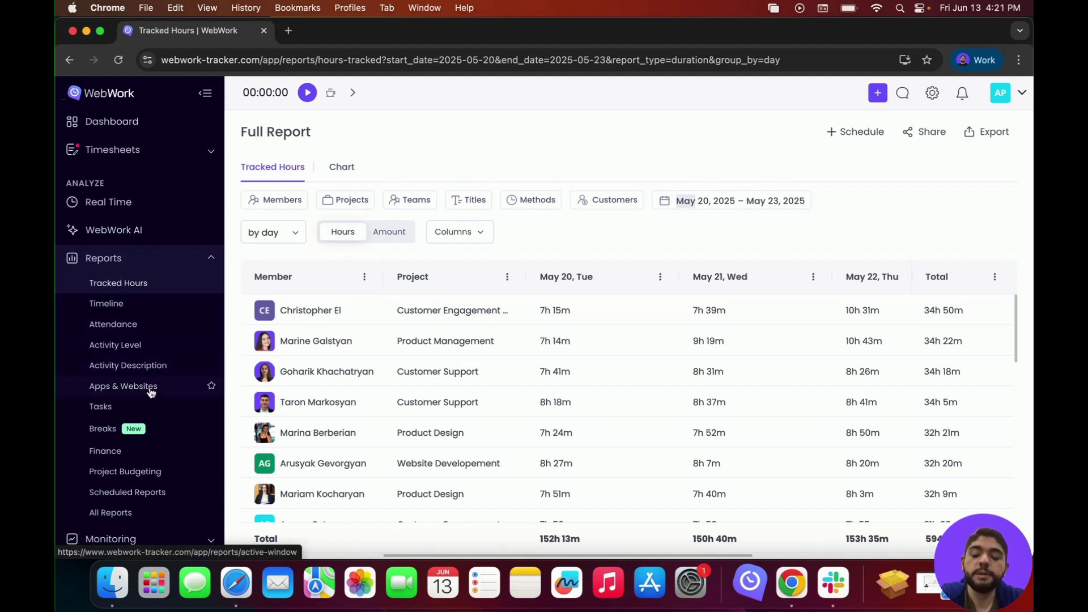
Step: Open Productivity Insights from Monitoring > Productivity in a new browser tab
{"action": "scroll", "coordinate": [156, 352], "scroll_direction": "down", "scroll_amount": 3}
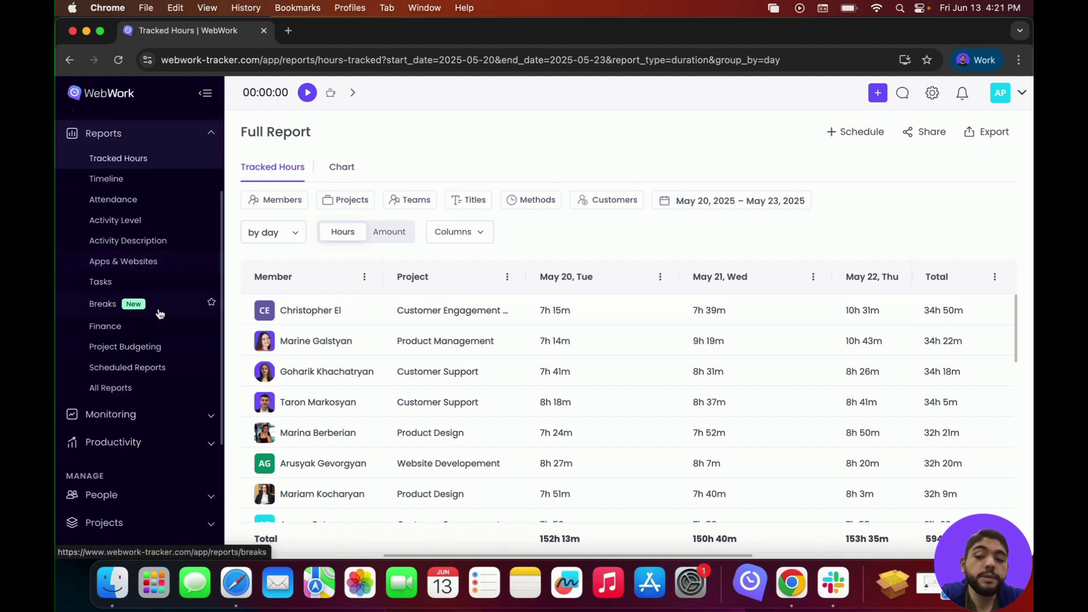
{"action": "left_click", "coordinate": [138, 415]}
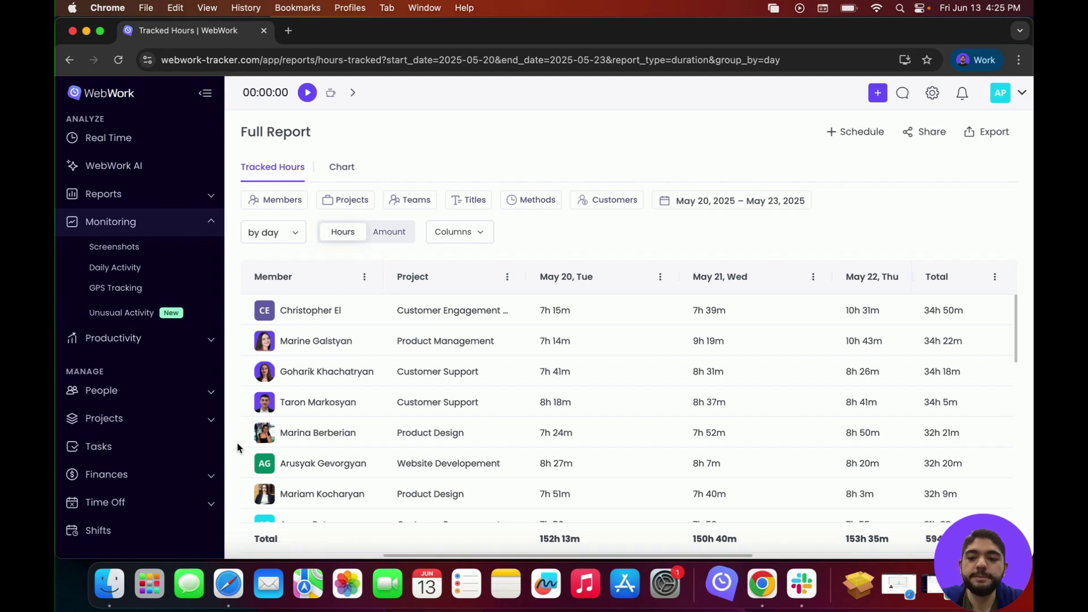
{"action": "left_click", "coordinate": [142, 339]}
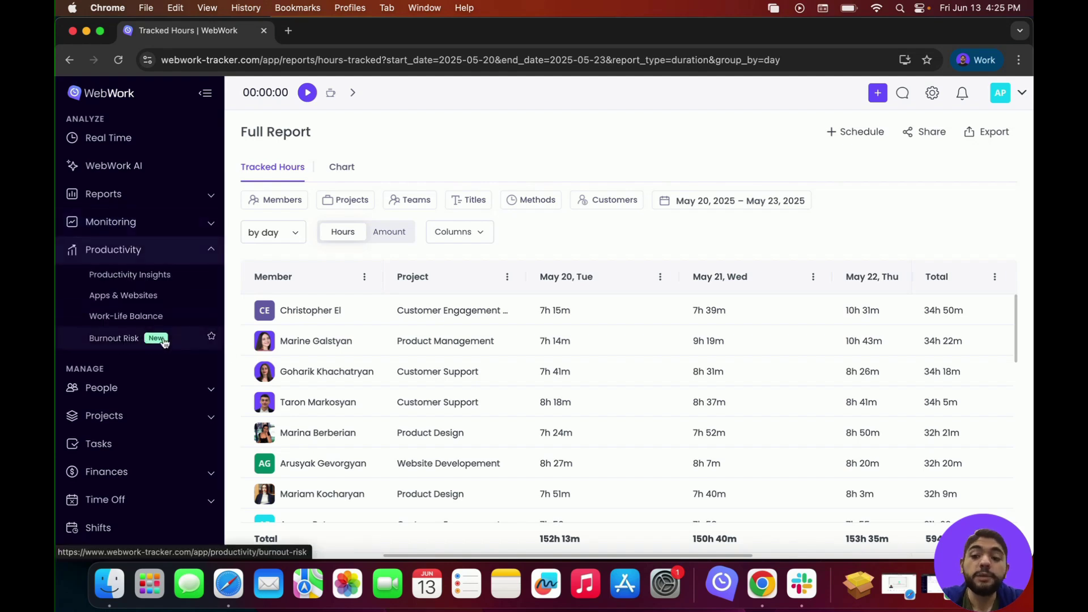
{"action": "left_click", "coordinate": [138, 278], "text": "super"}
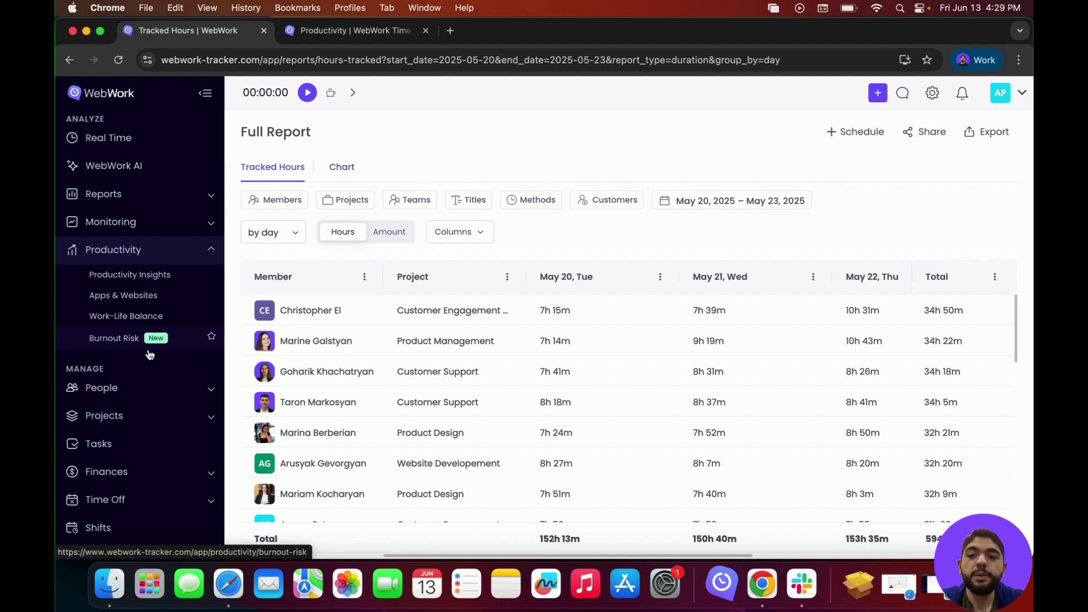
Step: Ask WebWork AI how much time a specific member tracked on May 23
{"action": "left_click", "coordinate": [115, 164]}
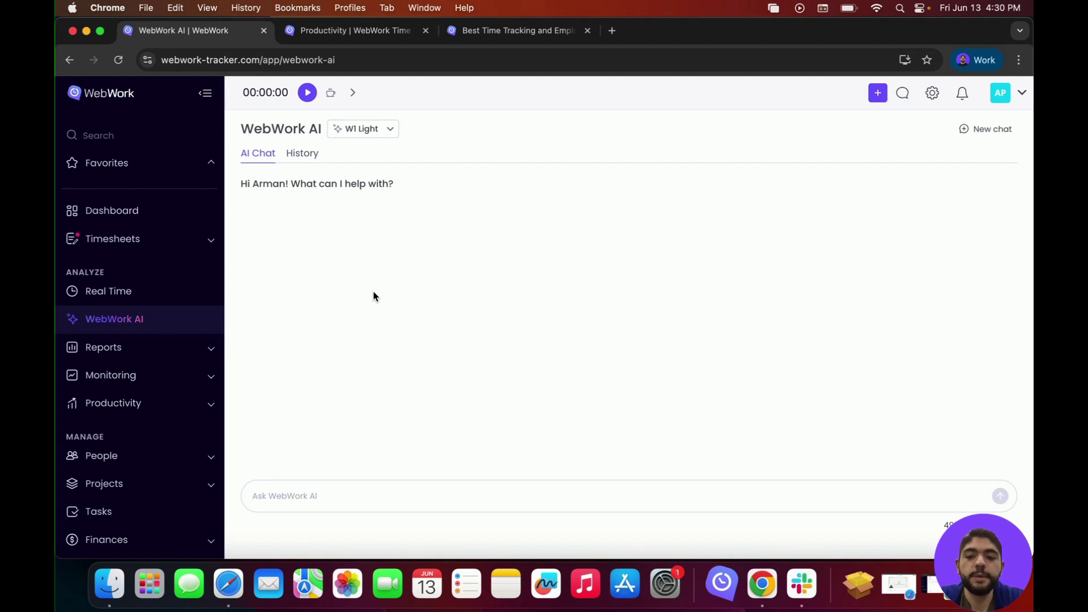
{"action": "left_click", "coordinate": [345, 499]}
{"action": "type", "text": "H"}
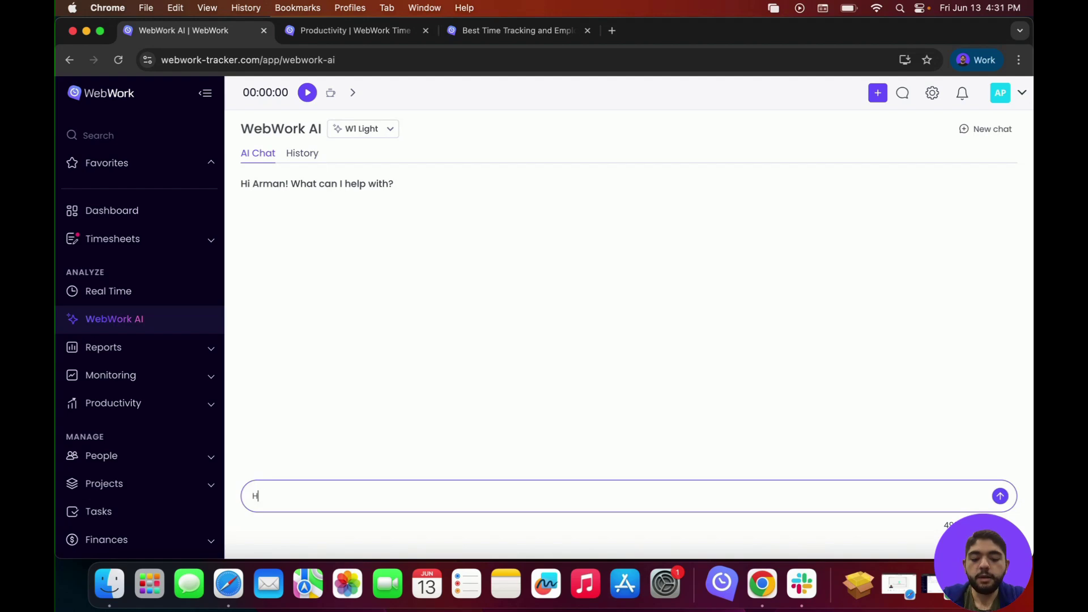
{"action": "type", "text": "ow much time did"}
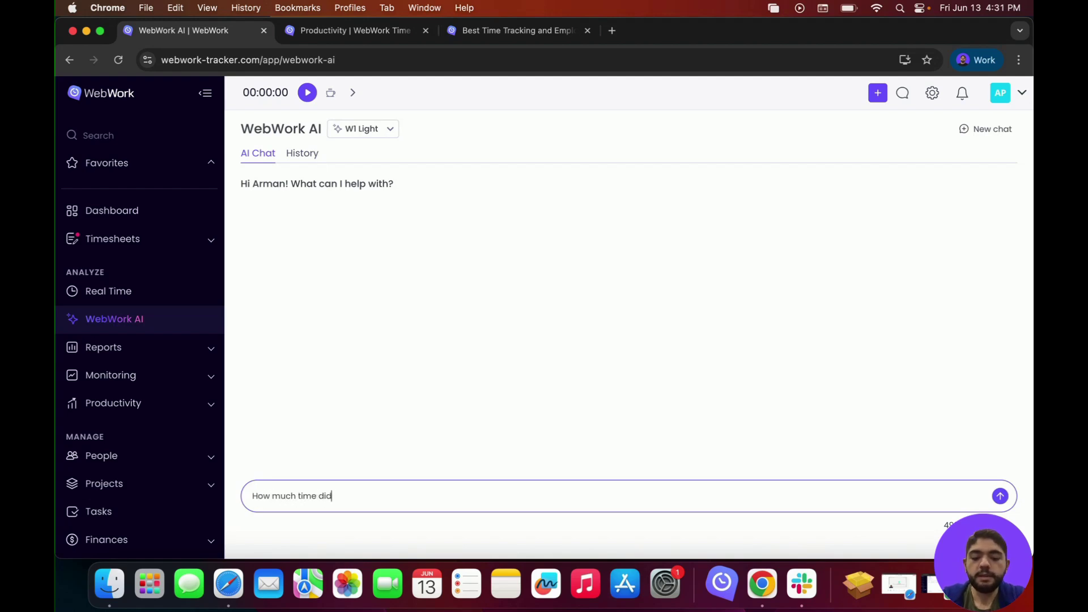
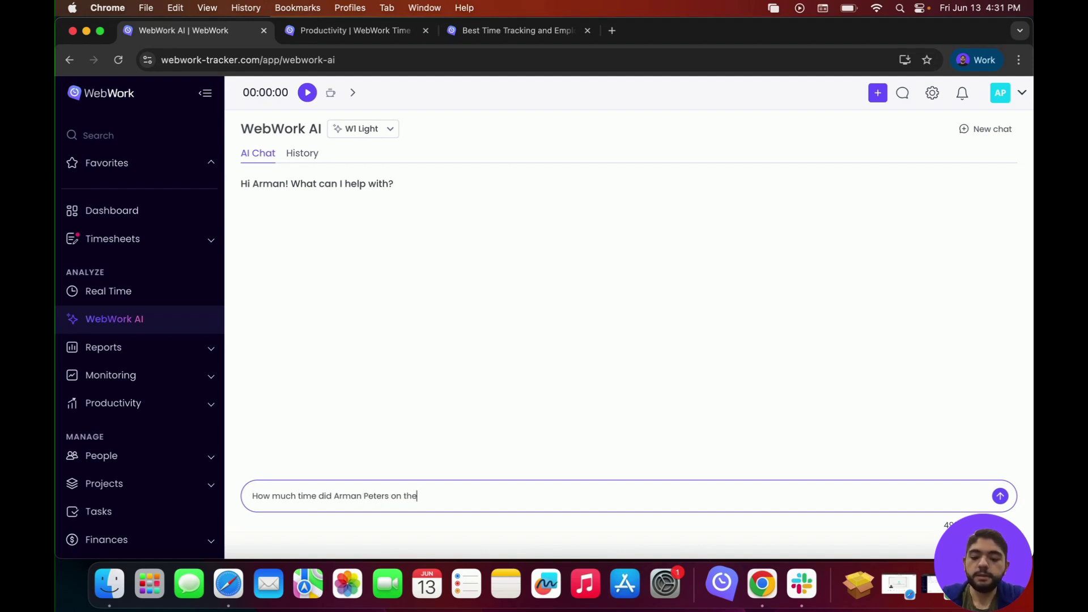
{"action": "type", "text": " 23 of may"}
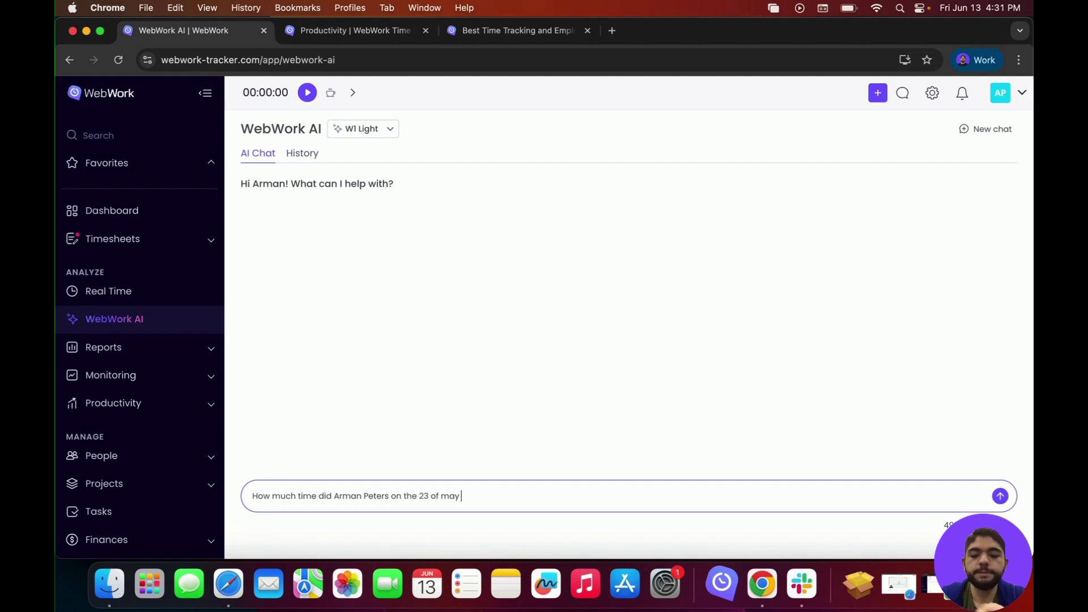
{"action": "key", "text": "Return"}
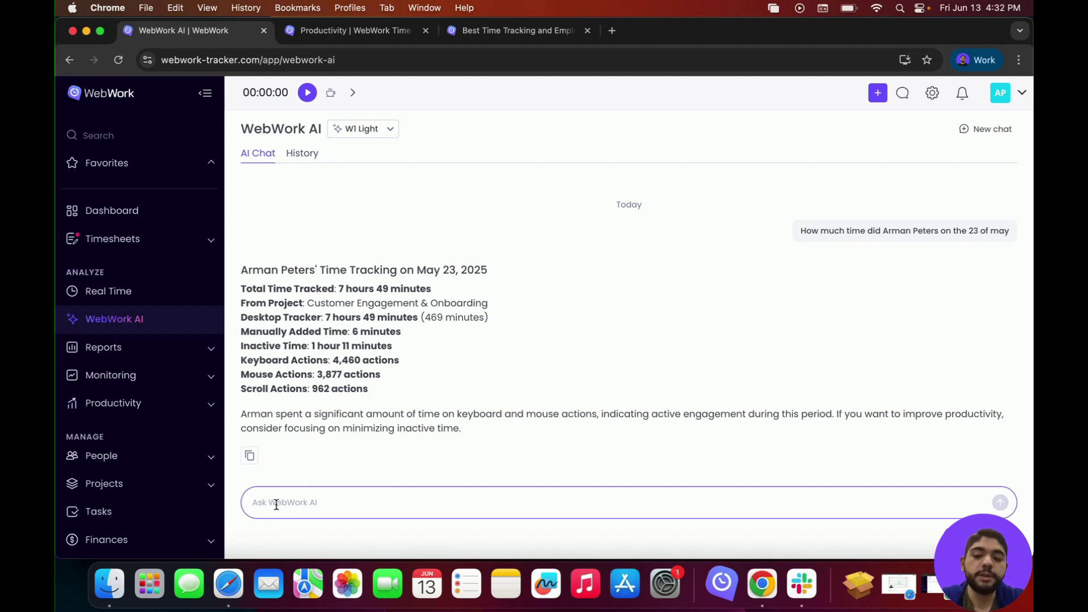
Step: Ask WebWork AI for a report of last week's attendance
{"action": "type", "text": "I w"}
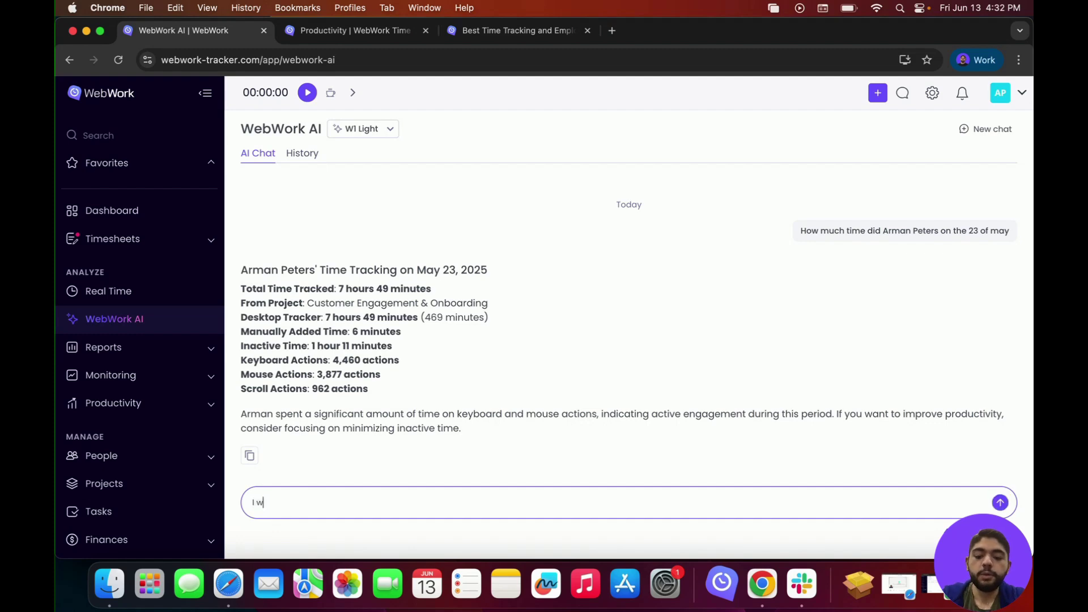
{"action": "type", "text": "ant a report "}
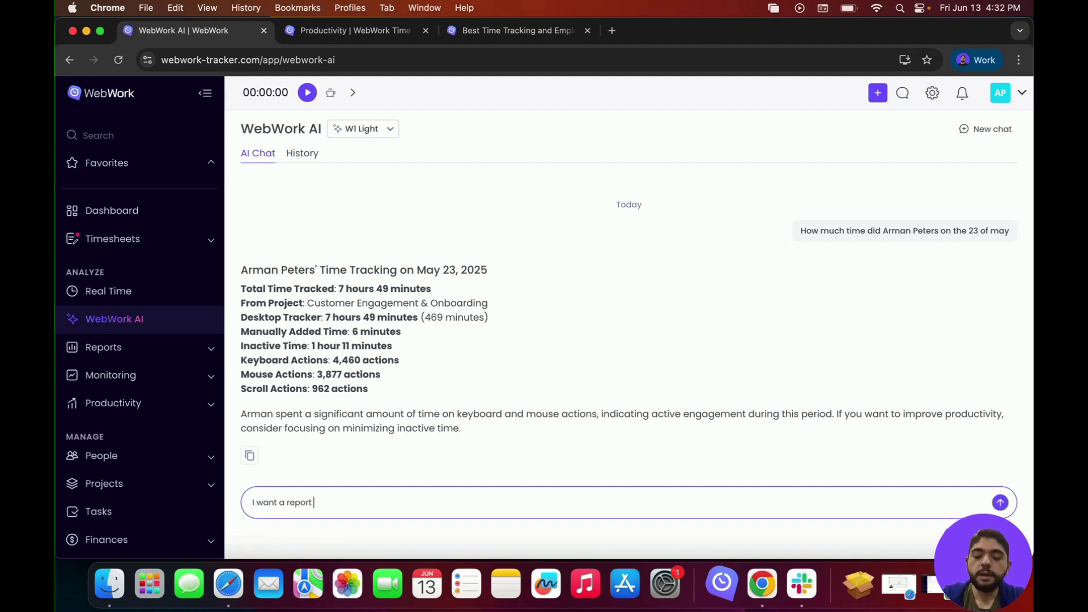
{"action": "type", "text": "of last wee"}
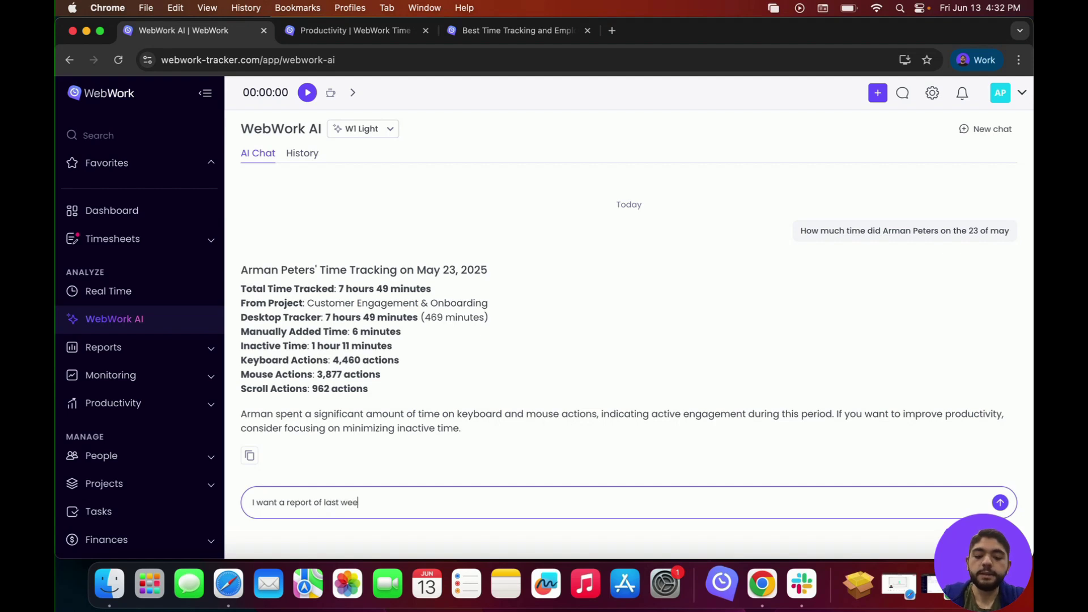
{"action": "type", "text": "ks attendance"}
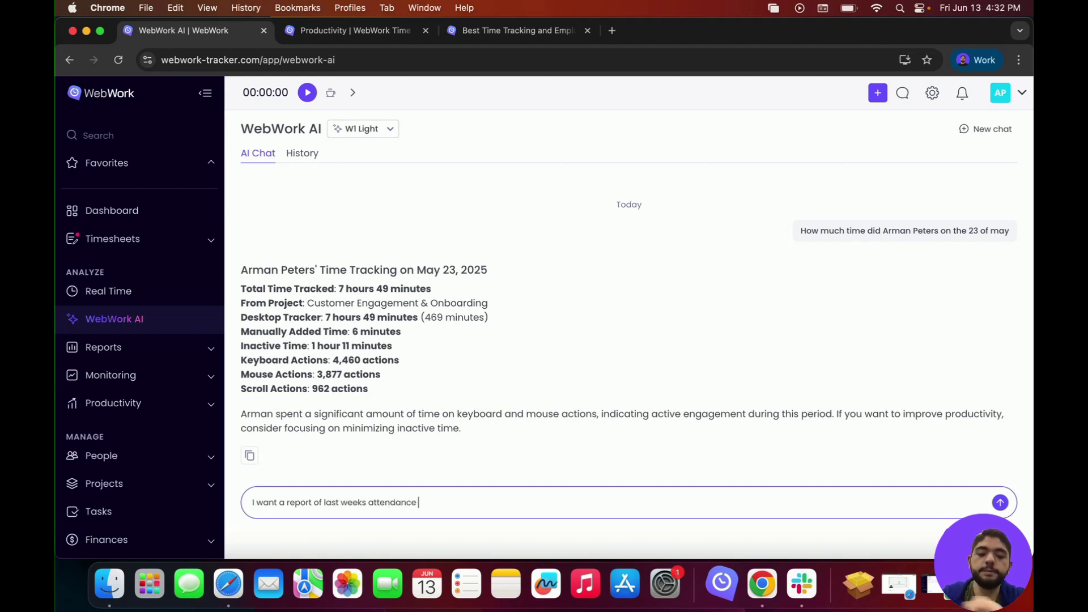
{"action": "key", "text": "Return"}
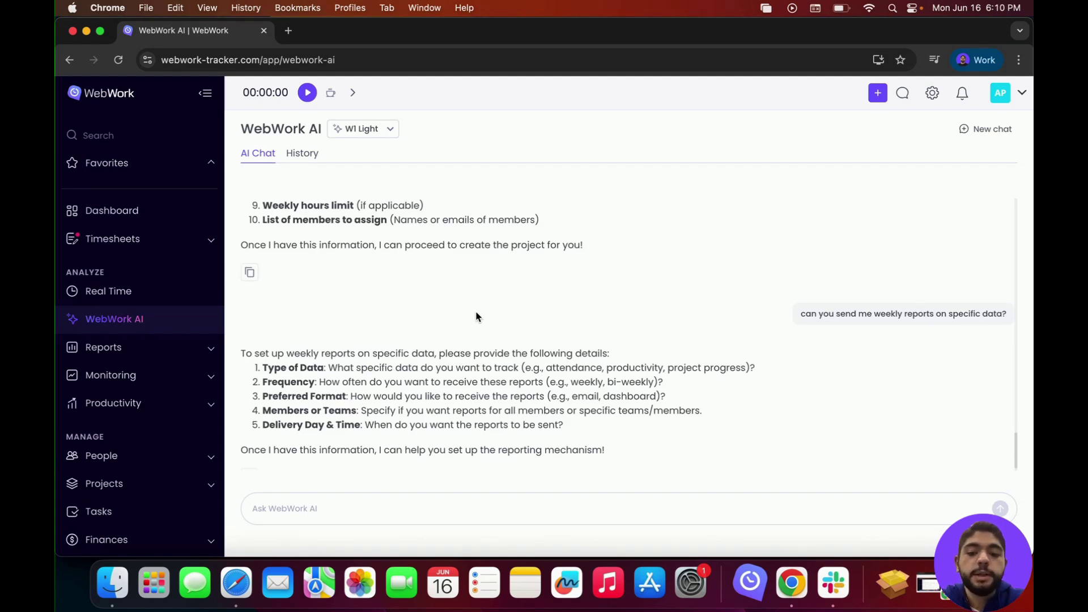
Step: Show the WebWork AI settings' Events options, then the Periodic Reviews tab
{"action": "left_click", "coordinate": [936, 102]}
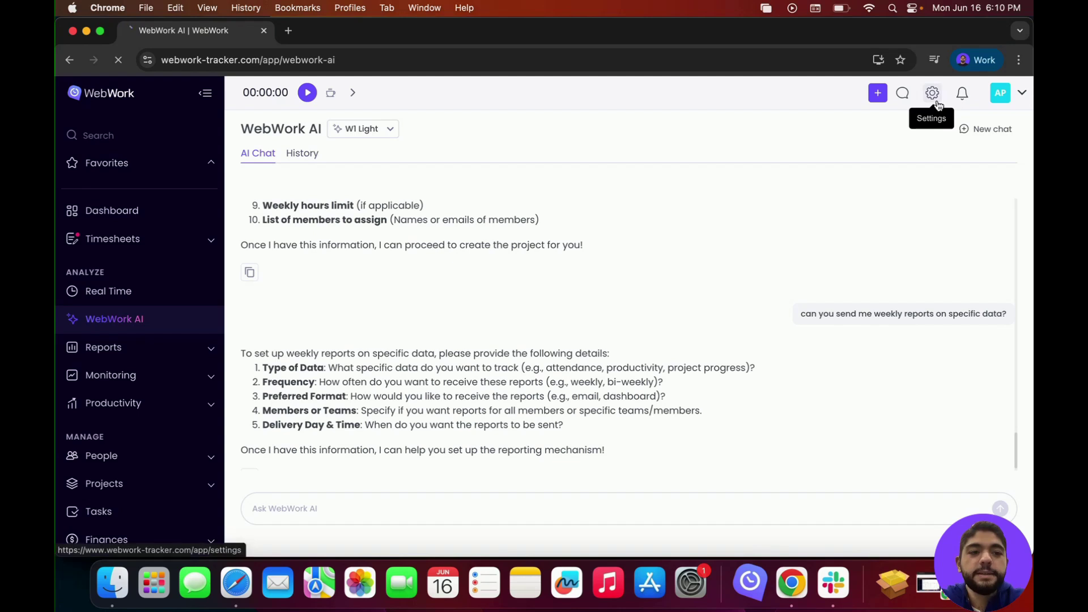
{"action": "left_click", "coordinate": [323, 508]}
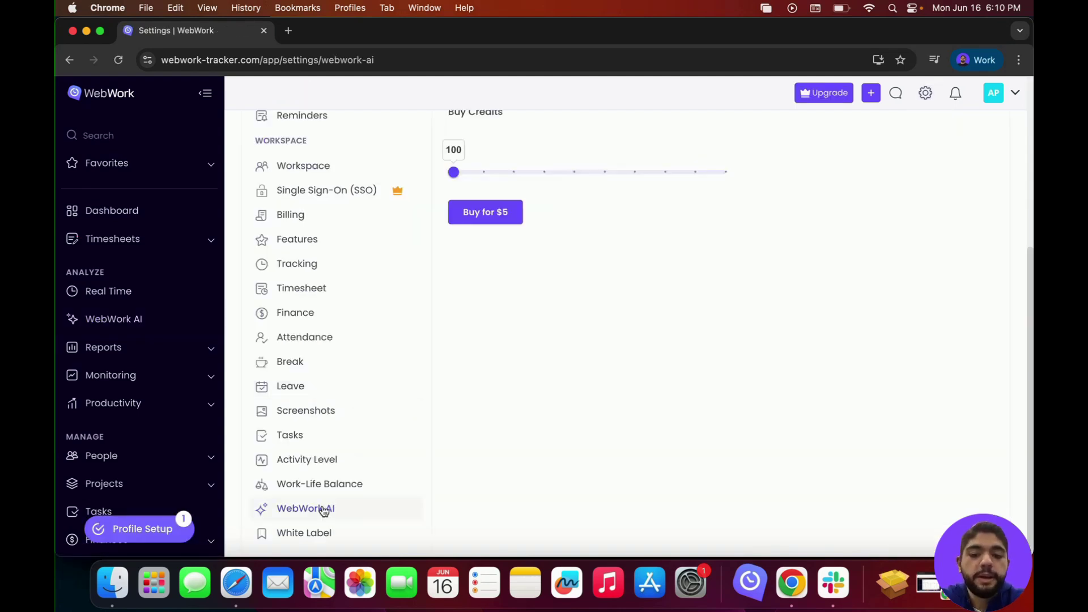
{"action": "scroll", "coordinate": [519, 369], "scroll_direction": "up", "scroll_amount": 3}
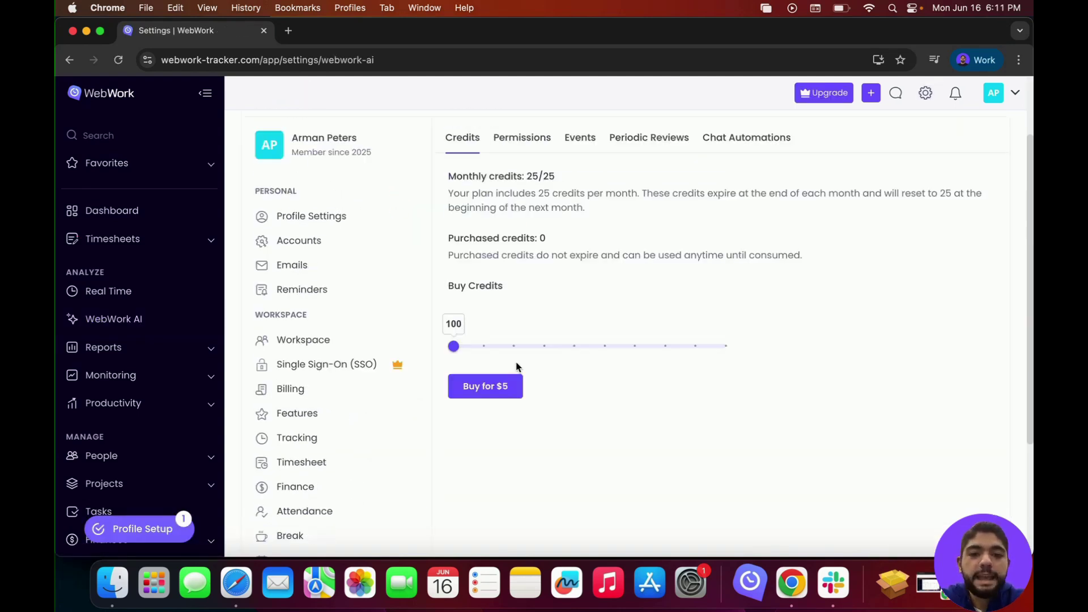
{"action": "left_click", "coordinate": [589, 141]}
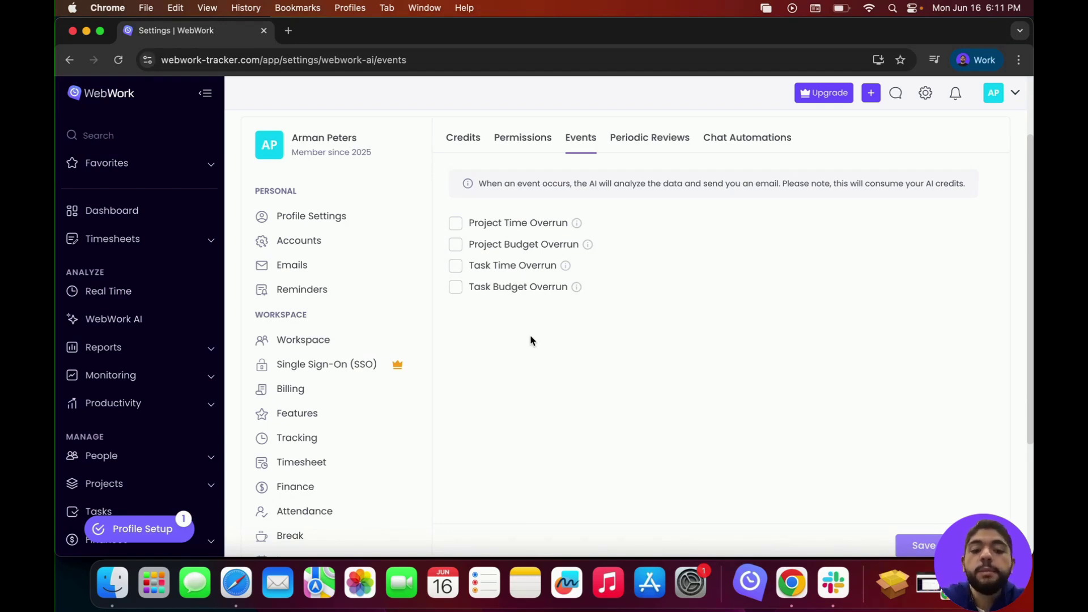
{"action": "scroll", "coordinate": [817, 499], "scroll_direction": "up", "scroll_amount": 1}
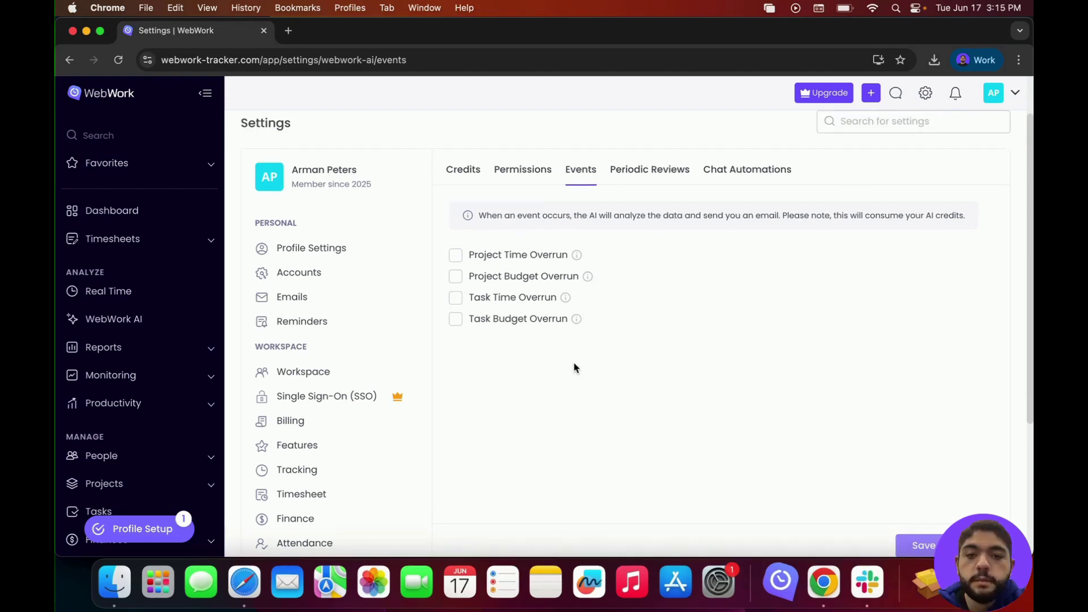
{"action": "left_click", "coordinate": [636, 180]}
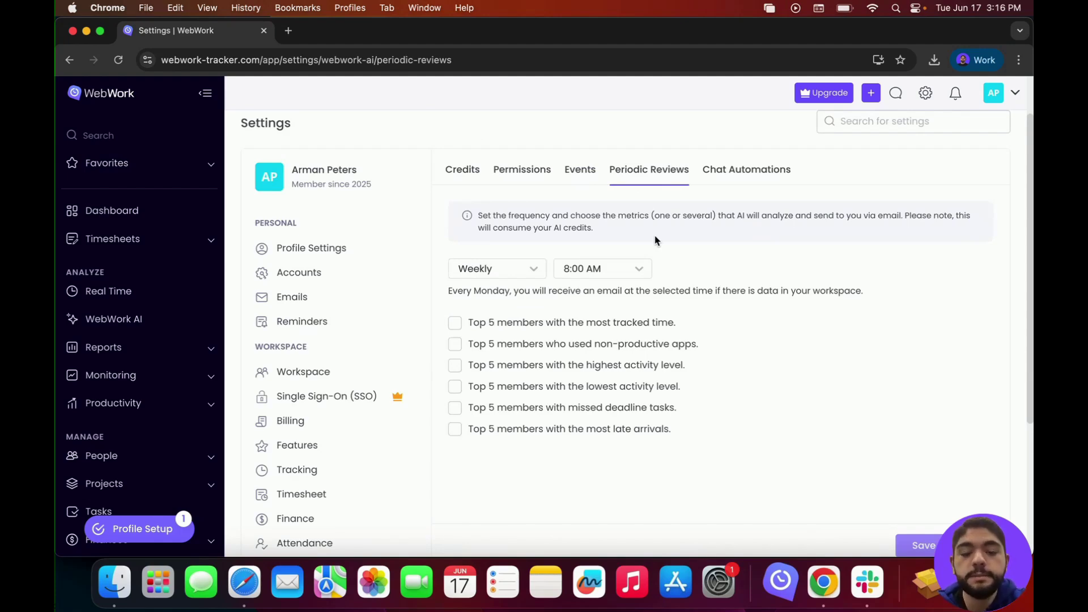
Step: Set the periodic review frequency to Daily at 8:00 AM, then view Chat Automations
{"action": "left_click", "coordinate": [497, 269]}
{"action": "left_click", "coordinate": [508, 257]}
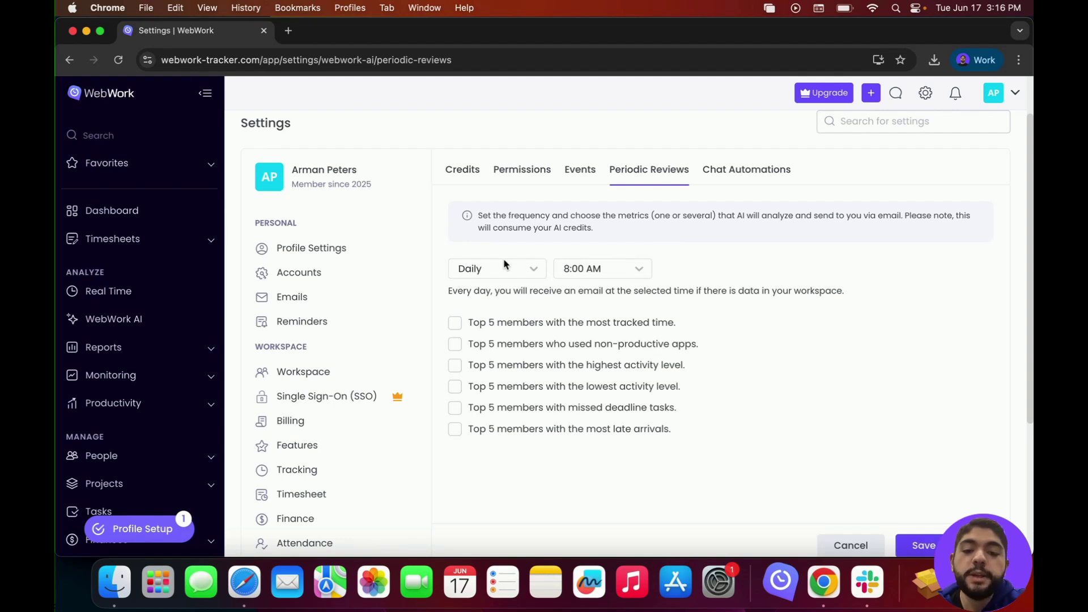
{"action": "left_click", "coordinate": [505, 265]}
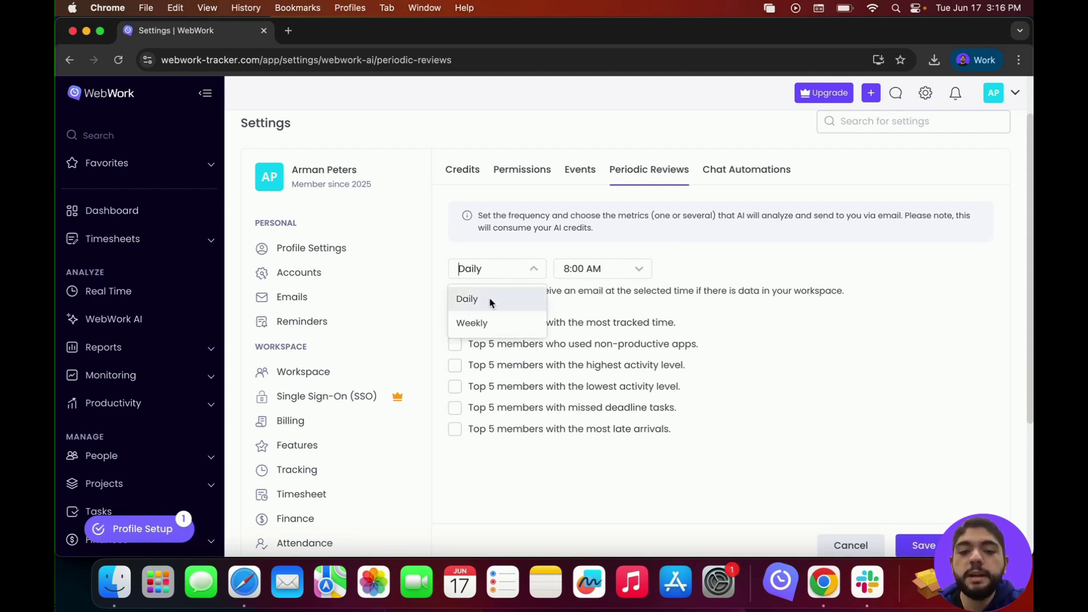
{"action": "left_click", "coordinate": [590, 267]}
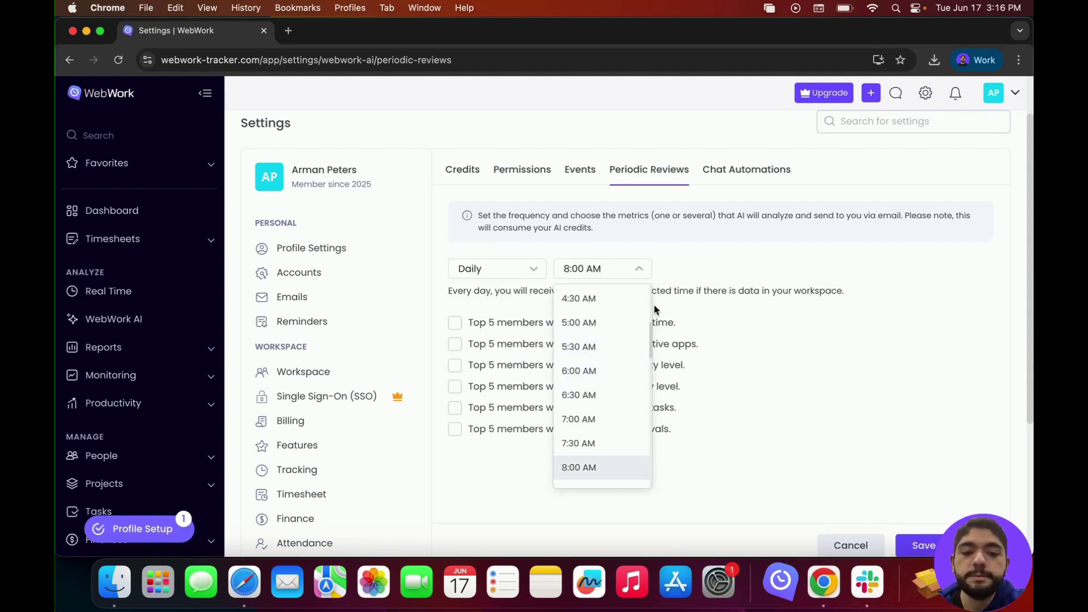
{"action": "left_click", "coordinate": [692, 271]}
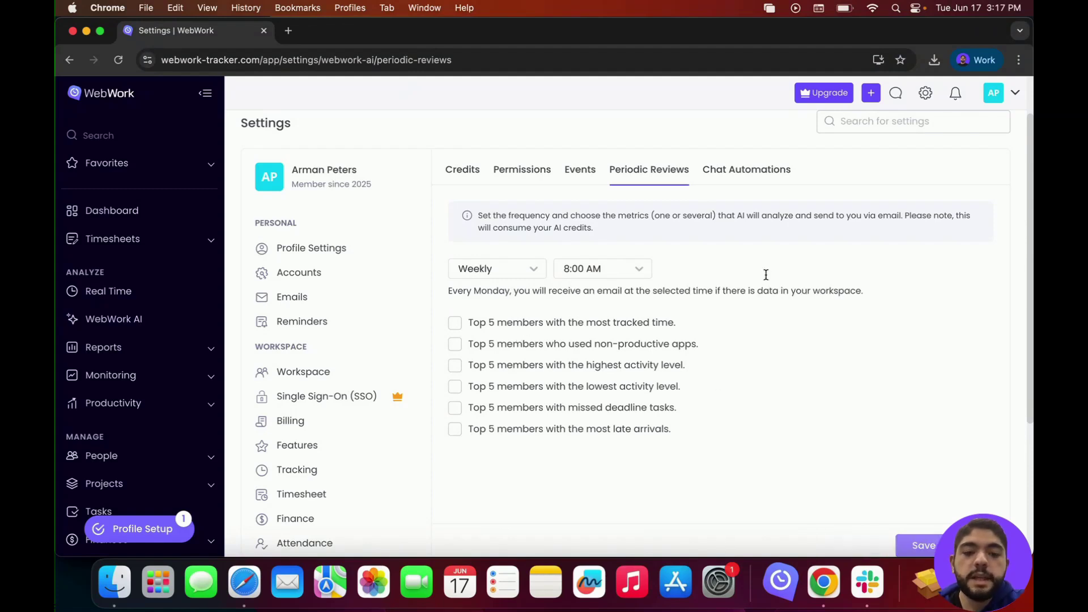
{"action": "left_click", "coordinate": [730, 171]}
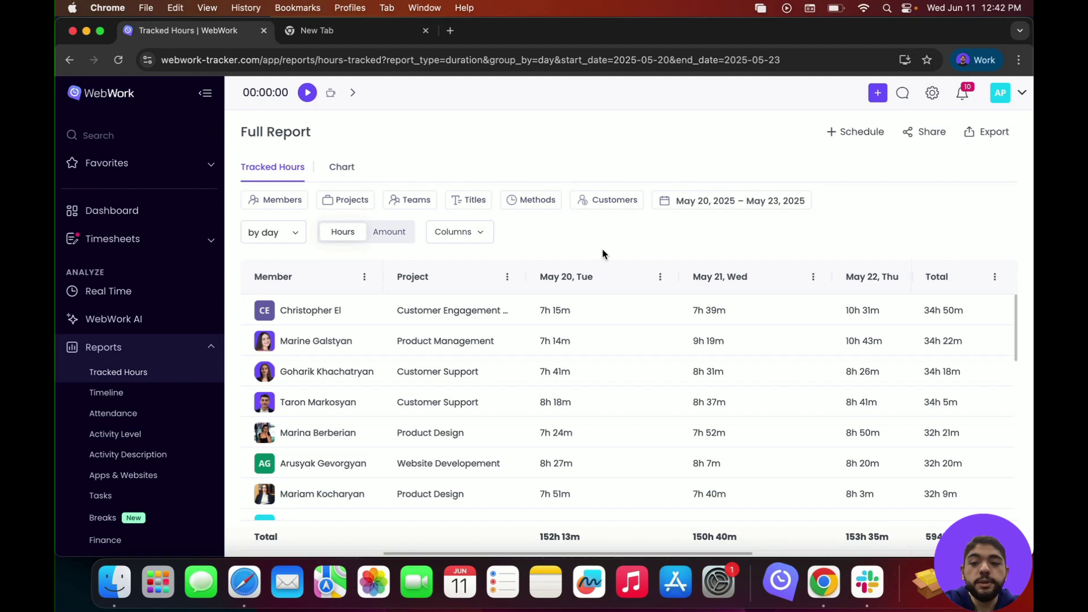
Step: Open the View & Edit Timesheet page from the Timesheets section
{"action": "left_click", "coordinate": [140, 240]}
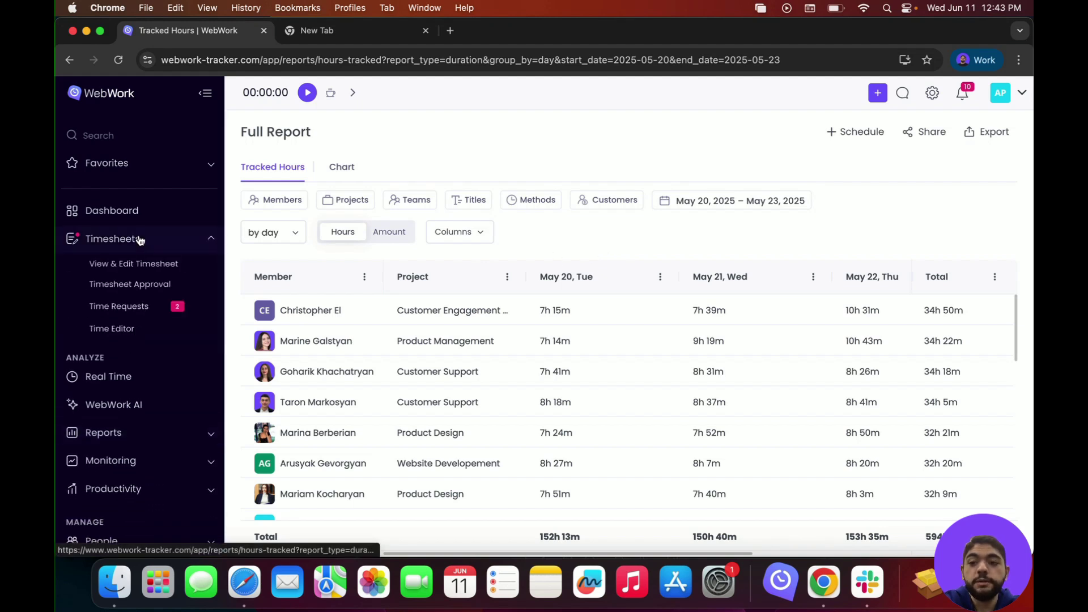
{"action": "left_click", "coordinate": [128, 271]}
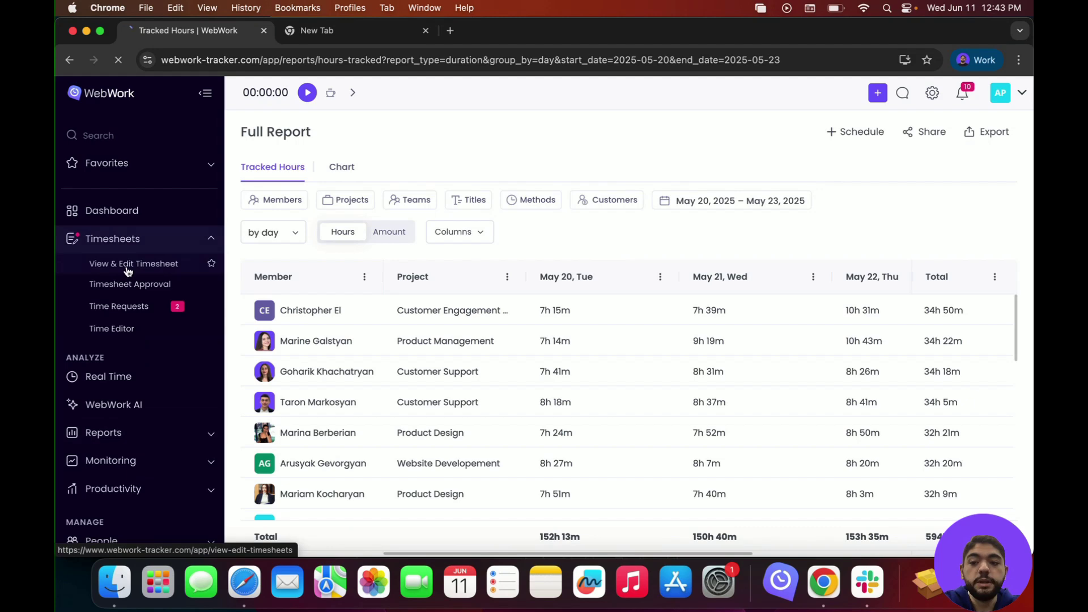
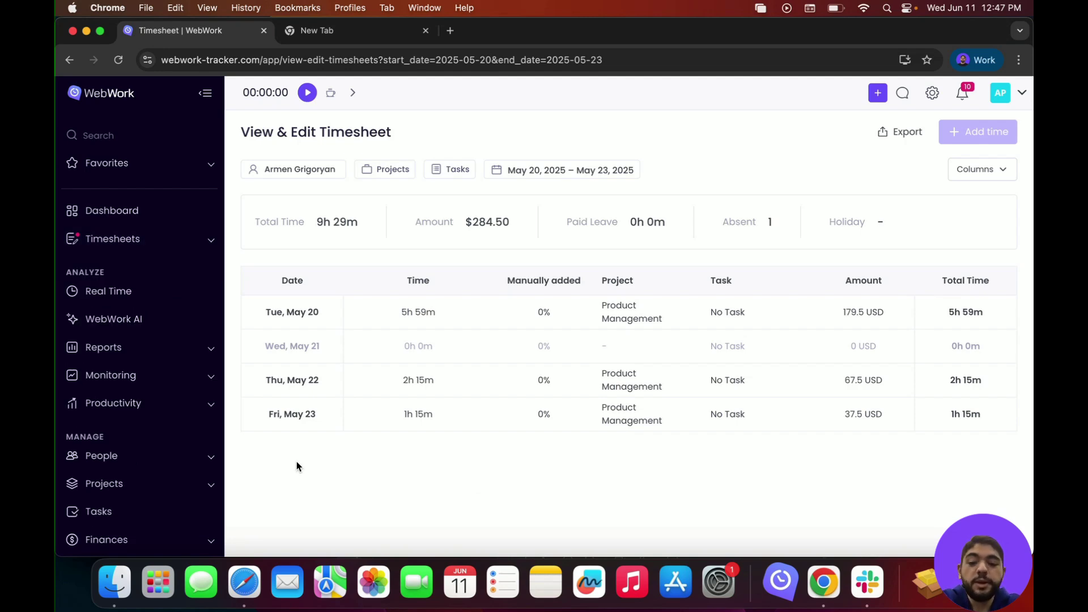
Step: Scroll the left sidebar down and expand the Finances section
{"action": "scroll", "coordinate": [151, 421], "scroll_direction": "down", "scroll_amount": 5}
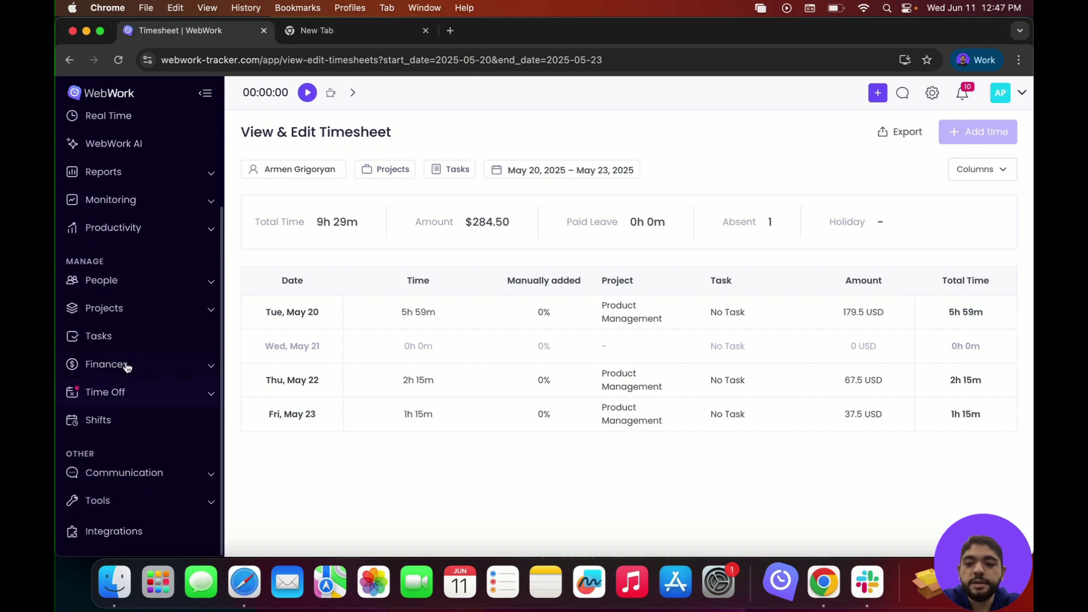
{"action": "left_click", "coordinate": [126, 366]}
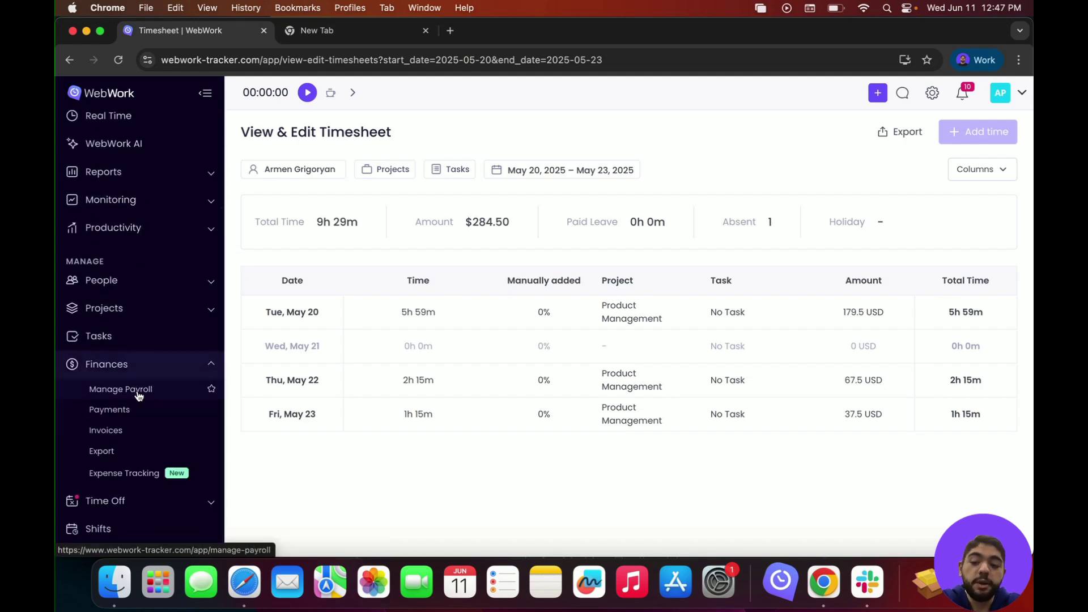
Step: Go to Manage Payroll under Finances
{"action": "left_click", "coordinate": [138, 391]}
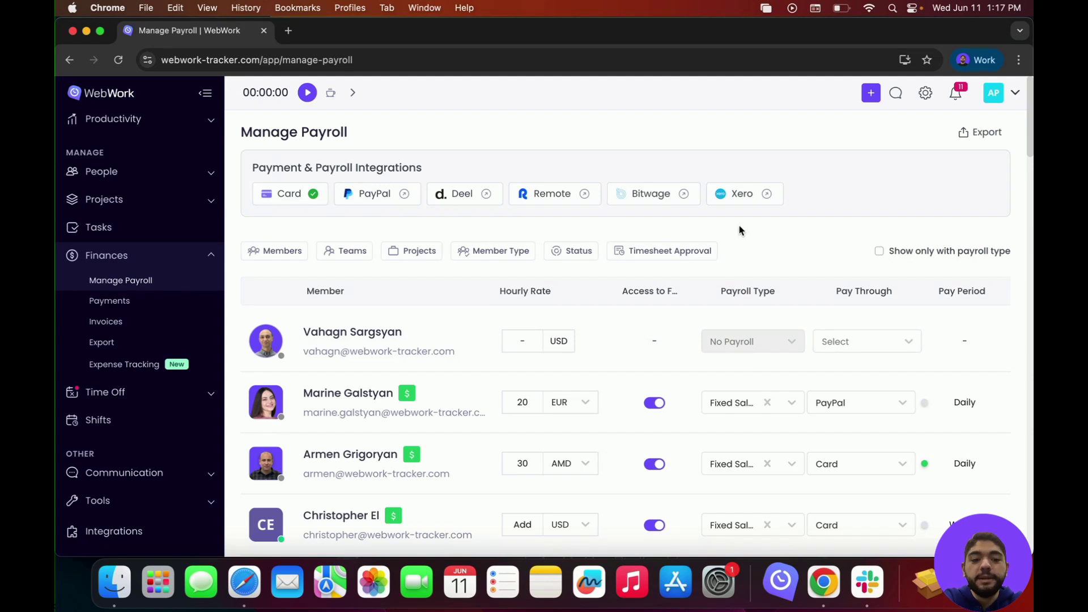
Step: Set the AP member to Fixed Salary, Monthly frequency, amount 1000, and save it
{"action": "scroll", "coordinate": [507, 308], "scroll_direction": "down", "scroll_amount": 10}
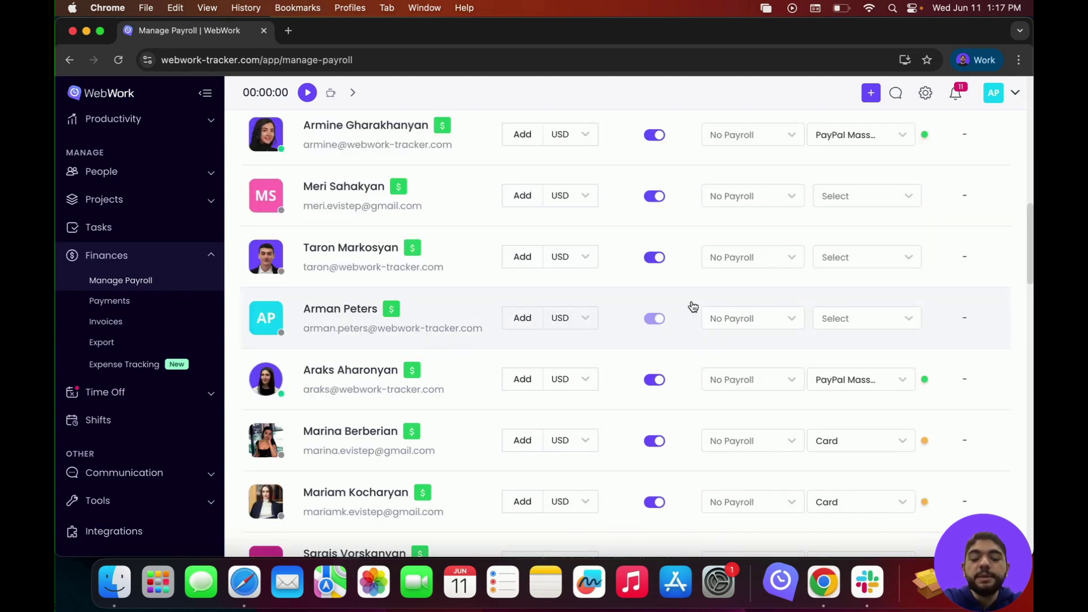
{"action": "left_click", "coordinate": [737, 319]}
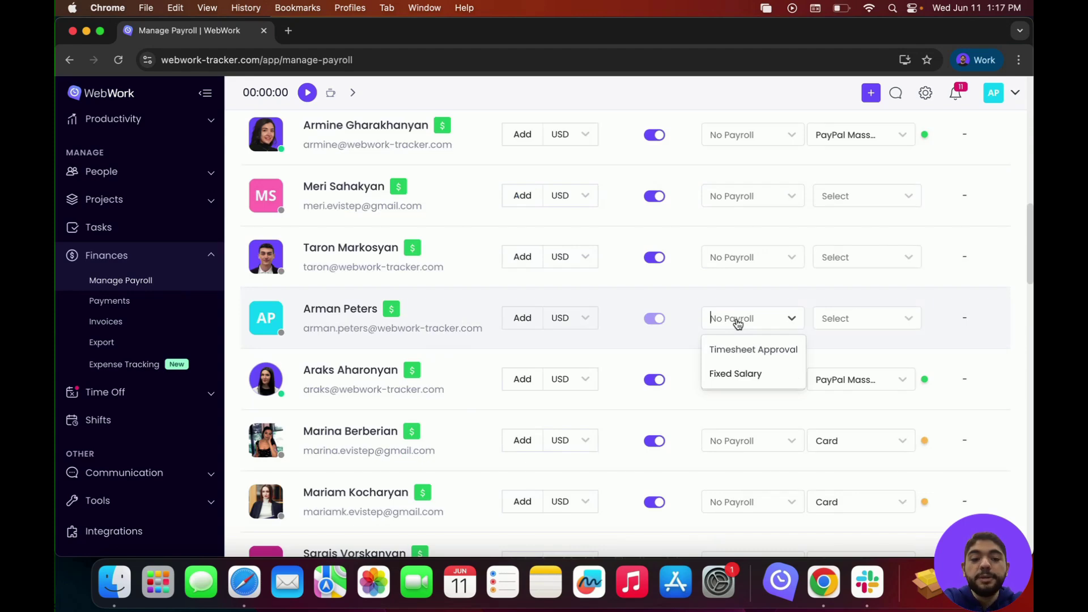
{"action": "left_click", "coordinate": [745, 374]}
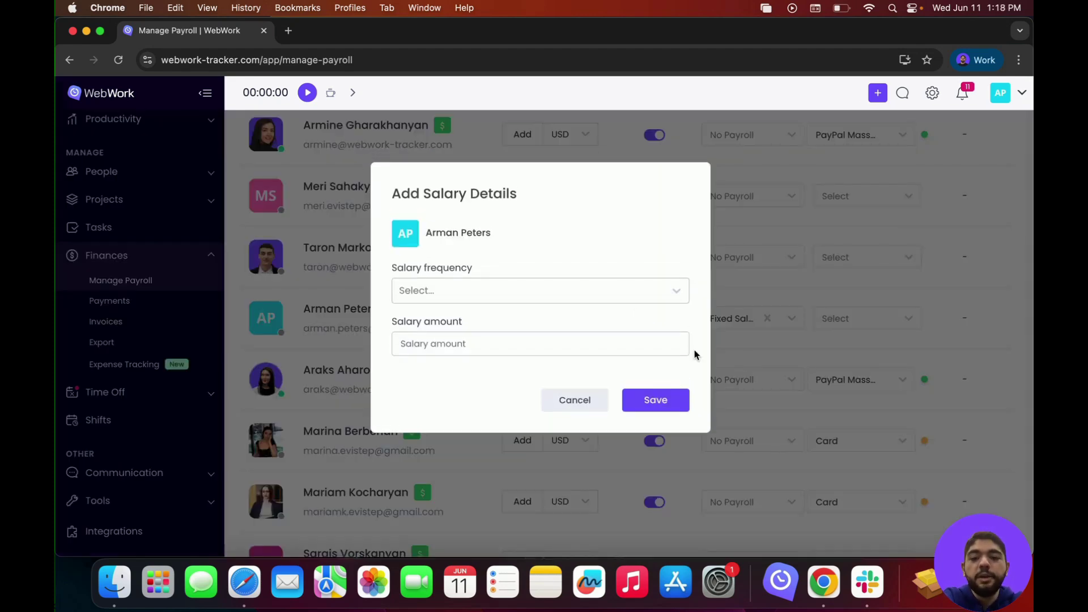
{"action": "left_click", "coordinate": [604, 297]}
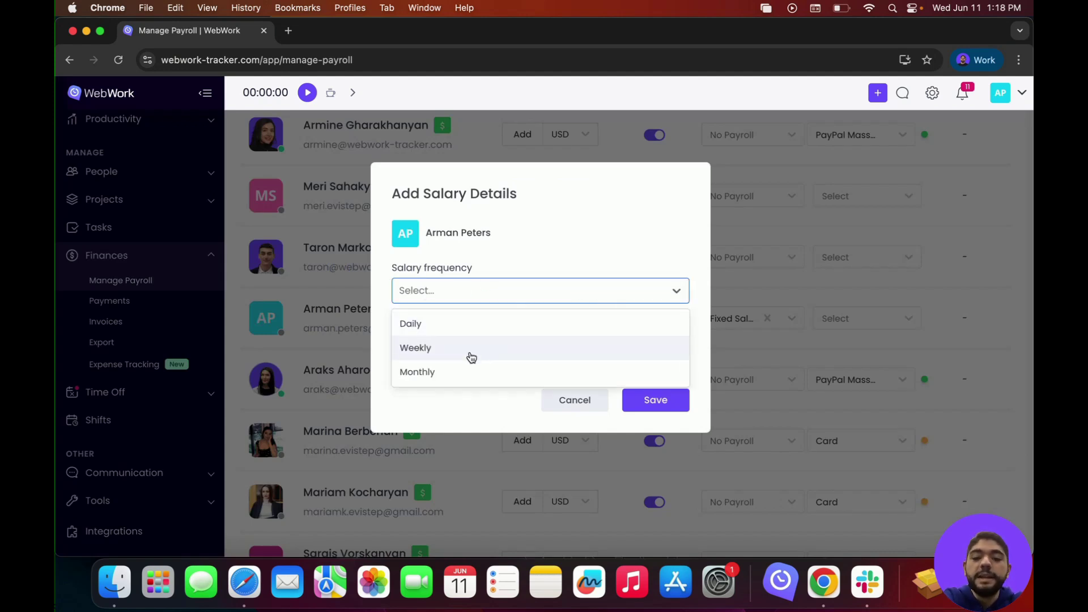
{"action": "left_click", "coordinate": [462, 375]}
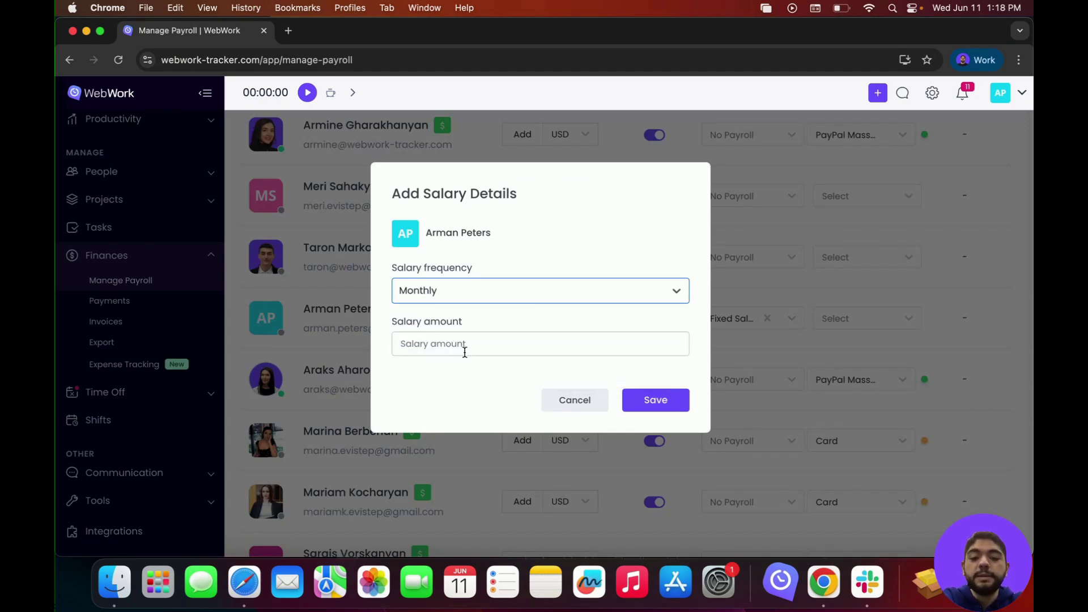
{"action": "left_click", "coordinate": [468, 349]}
{"action": "type", "text": "1000"}
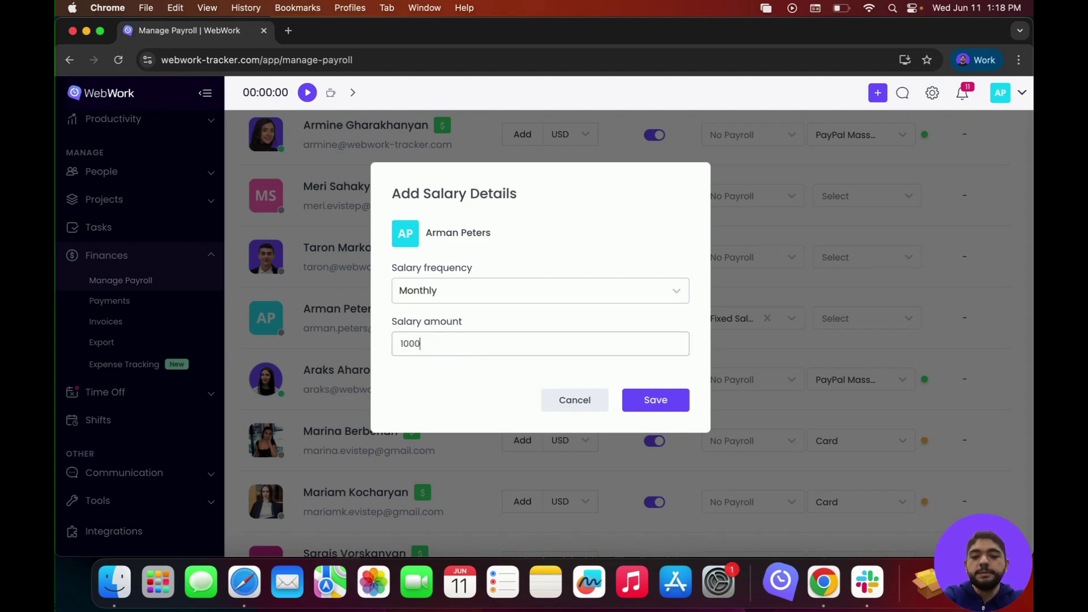
{"action": "left_click", "coordinate": [638, 399]}
{"action": "scroll", "coordinate": [737, 351], "scroll_direction": "down", "scroll_amount": 2}
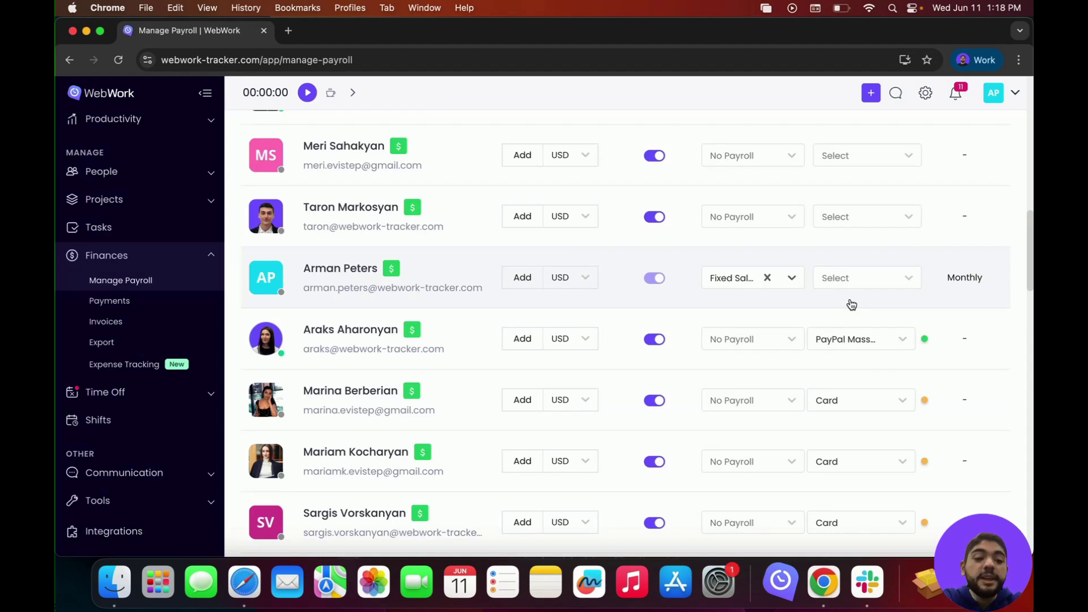
{"action": "left_click", "coordinate": [870, 276]}
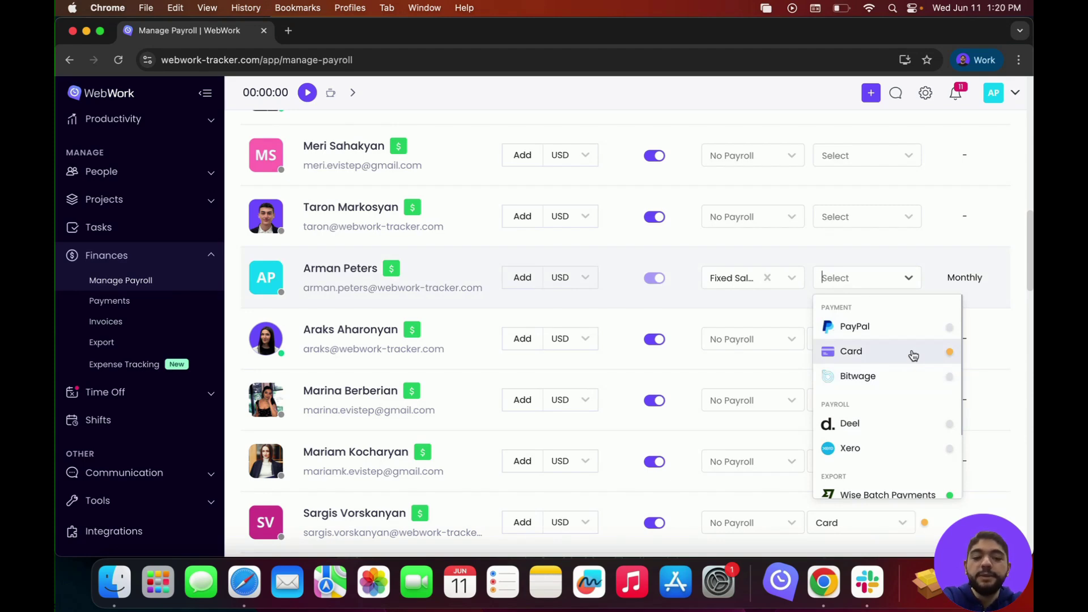
Step: Review the AP member's pay-through options and bring up the payroll type choices again
{"action": "scroll", "coordinate": [901, 419], "scroll_direction": "down", "scroll_amount": 3}
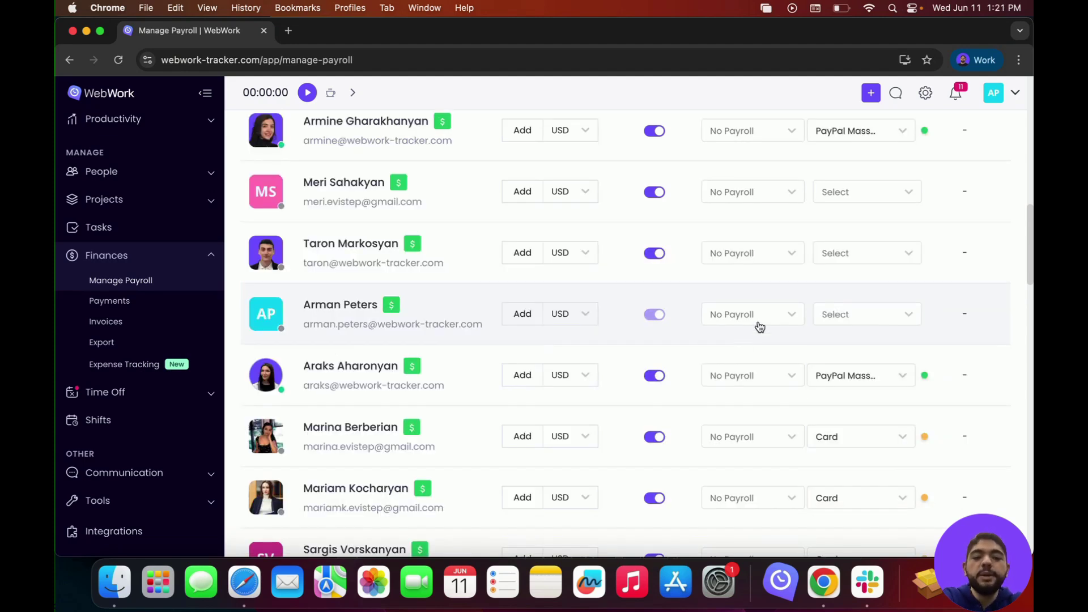
{"action": "left_click", "coordinate": [759, 323]}
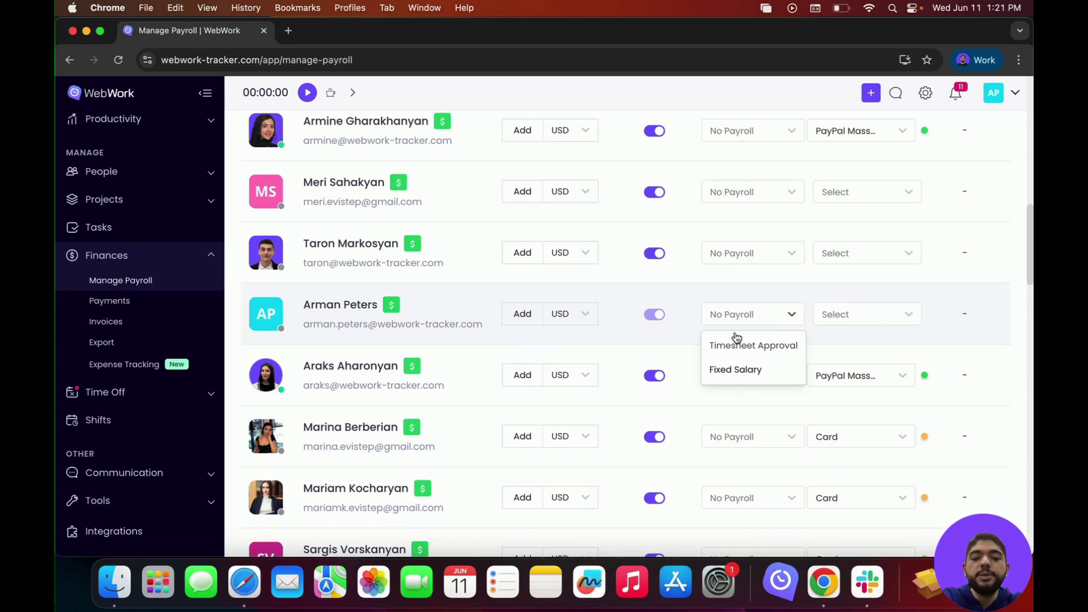
Step: Switch the AP member to Timesheet Approval with a Weekly pay period, and save
{"action": "left_click", "coordinate": [772, 347]}
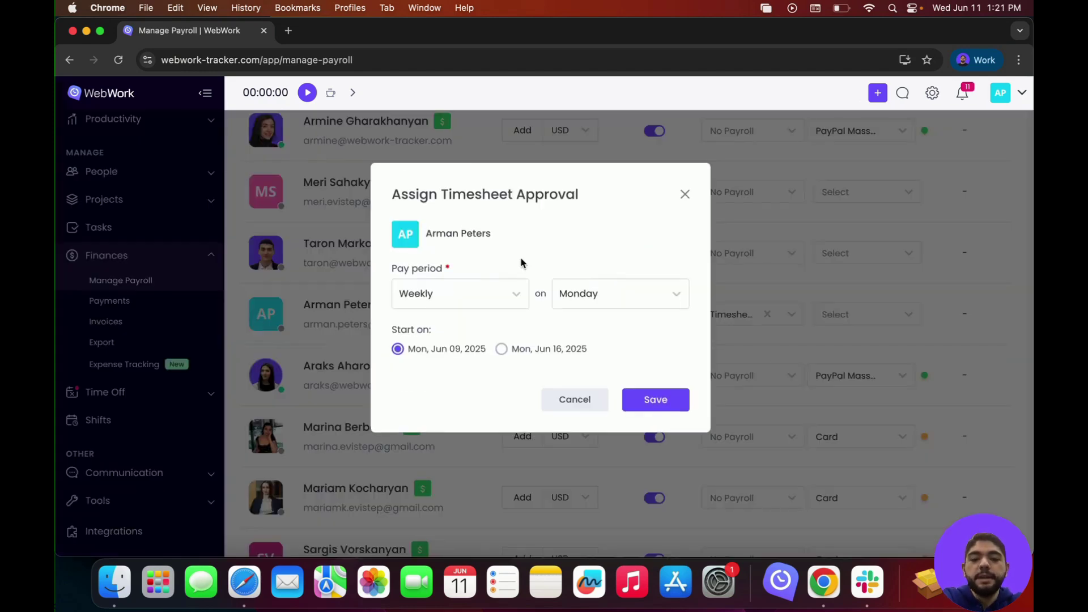
{"action": "left_click", "coordinate": [481, 291]}
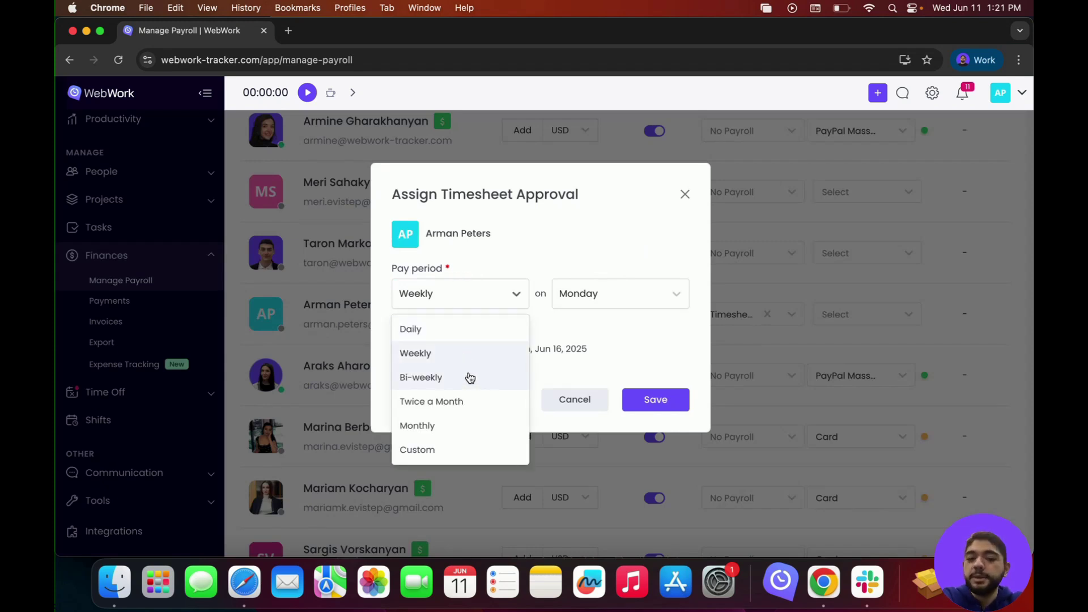
{"action": "left_click", "coordinate": [532, 327]}
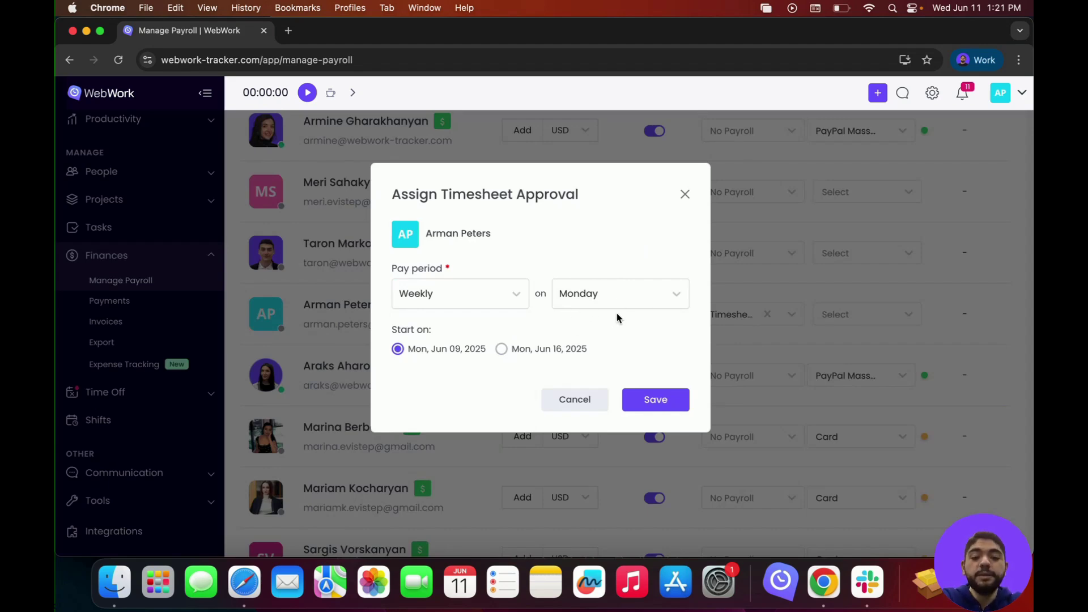
{"action": "left_click", "coordinate": [655, 400]}
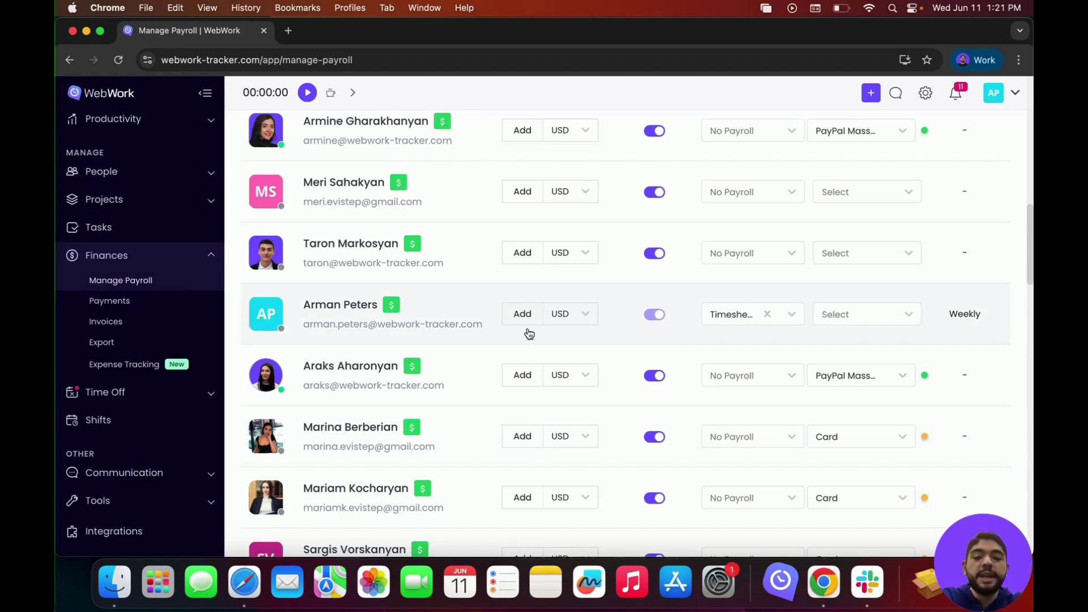
Step: Check the AP member's currency options, leaving it set to USD
{"action": "left_click", "coordinate": [557, 312]}
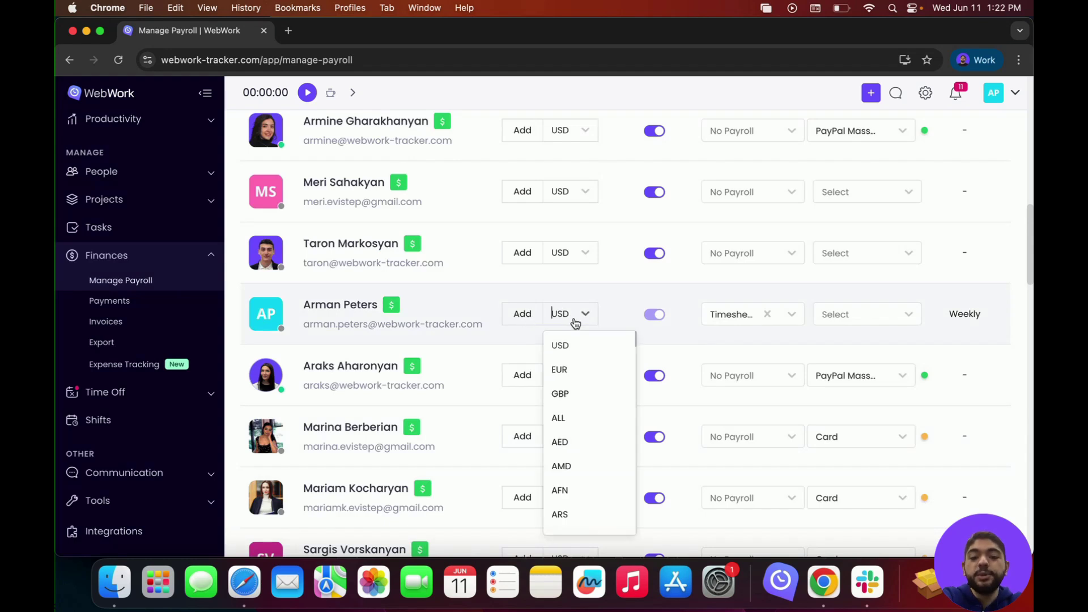
{"action": "left_click", "coordinate": [609, 317]}
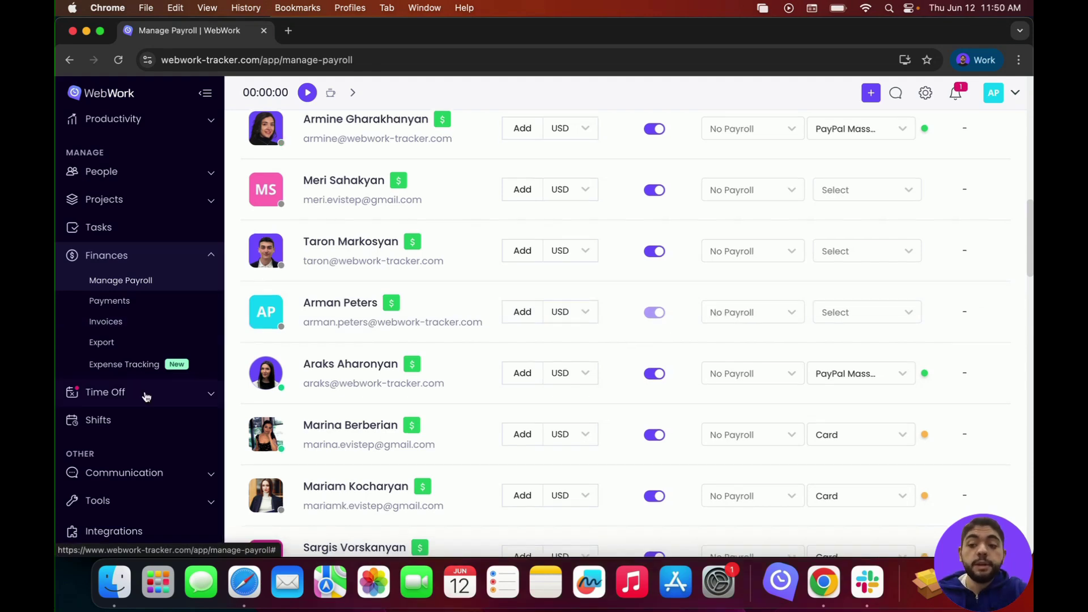
Step: Browse the Time Off, Communication and Tools sidebar sections, then go to Integrations
{"action": "left_click", "coordinate": [146, 396]}
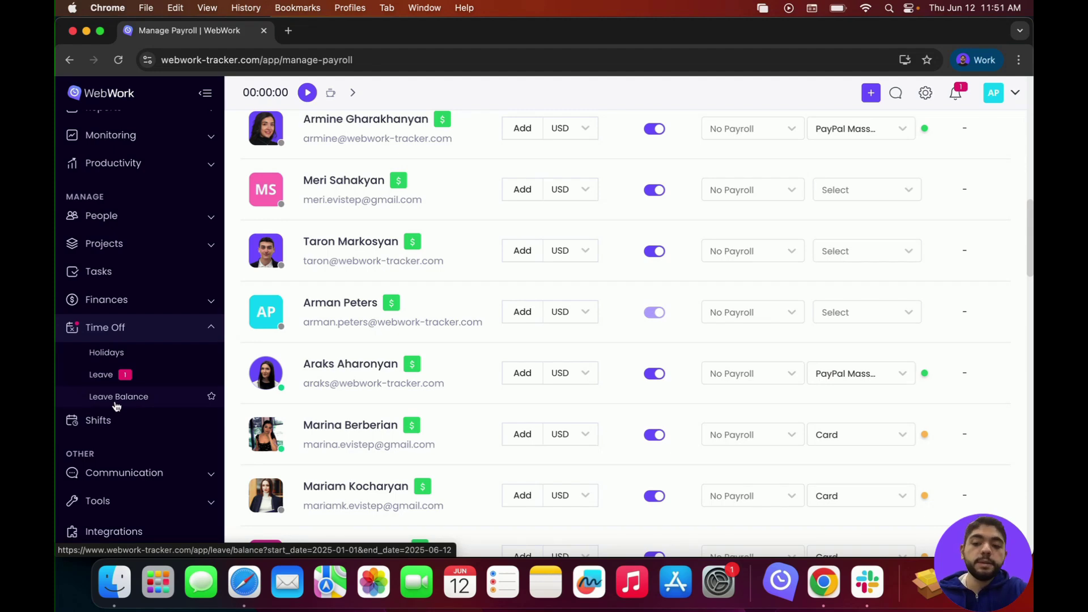
{"action": "scroll", "coordinate": [116, 405], "scroll_direction": "down", "scroll_amount": 2}
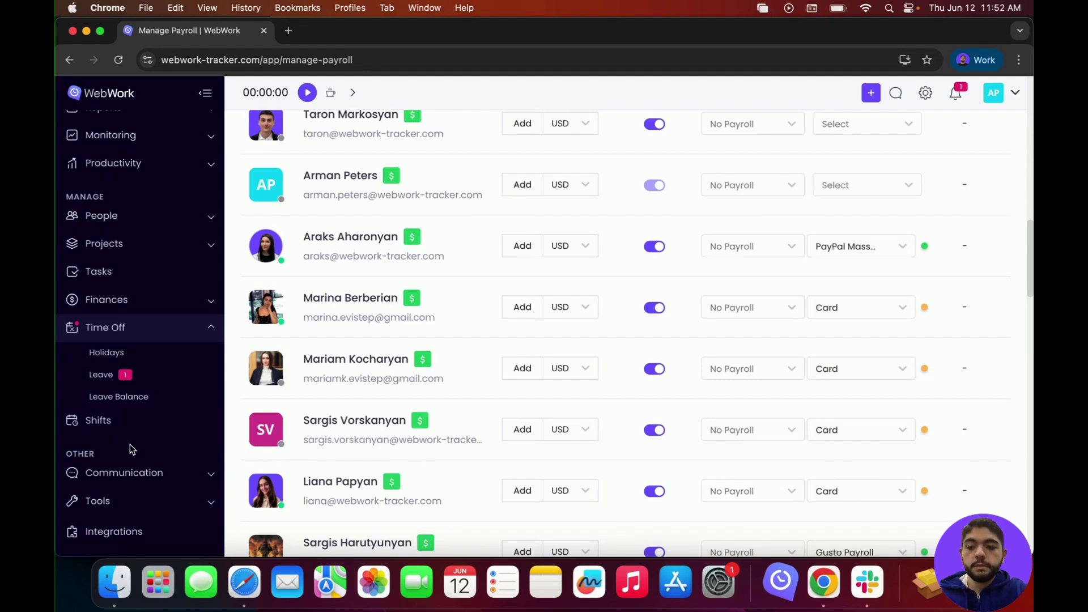
{"action": "left_click", "coordinate": [132, 477]}
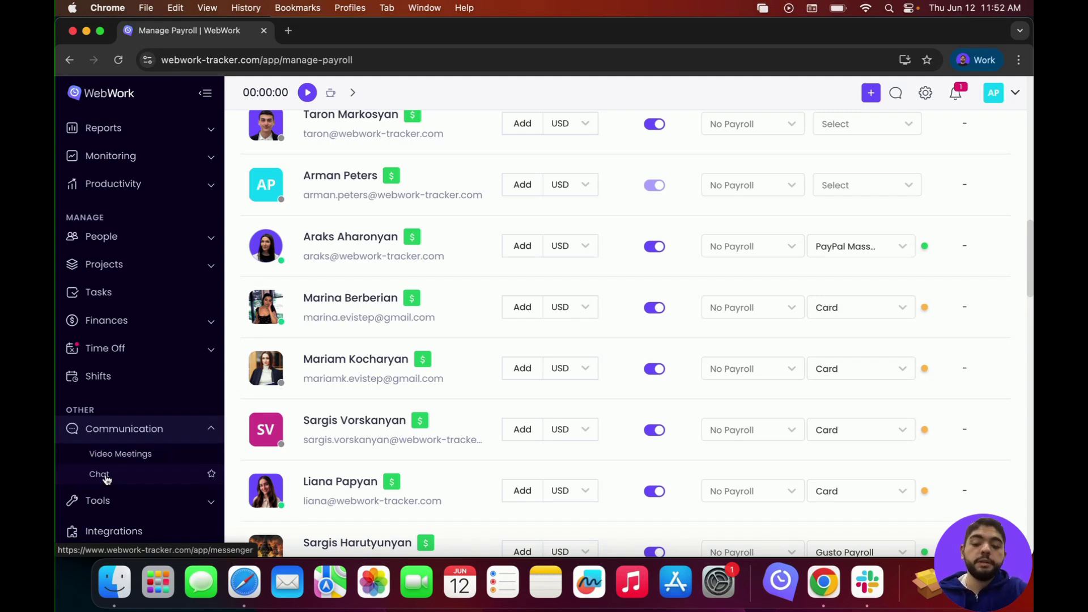
{"action": "scroll", "coordinate": [107, 480], "scroll_direction": "up", "scroll_amount": 2}
{"action": "left_click", "coordinate": [151, 502]}
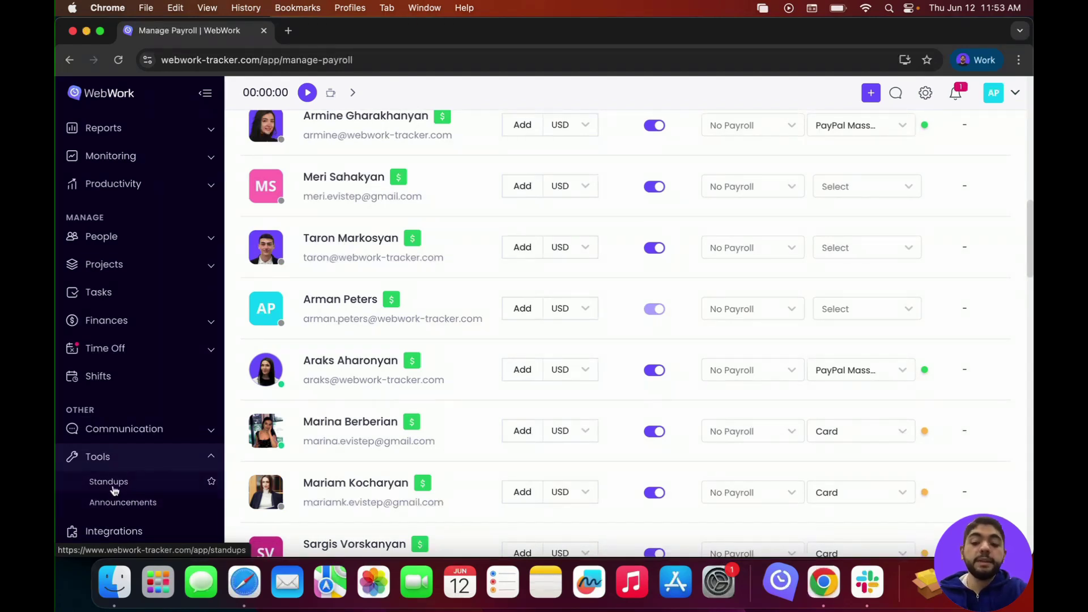
{"action": "scroll", "coordinate": [119, 510], "scroll_direction": "down", "scroll_amount": 3}
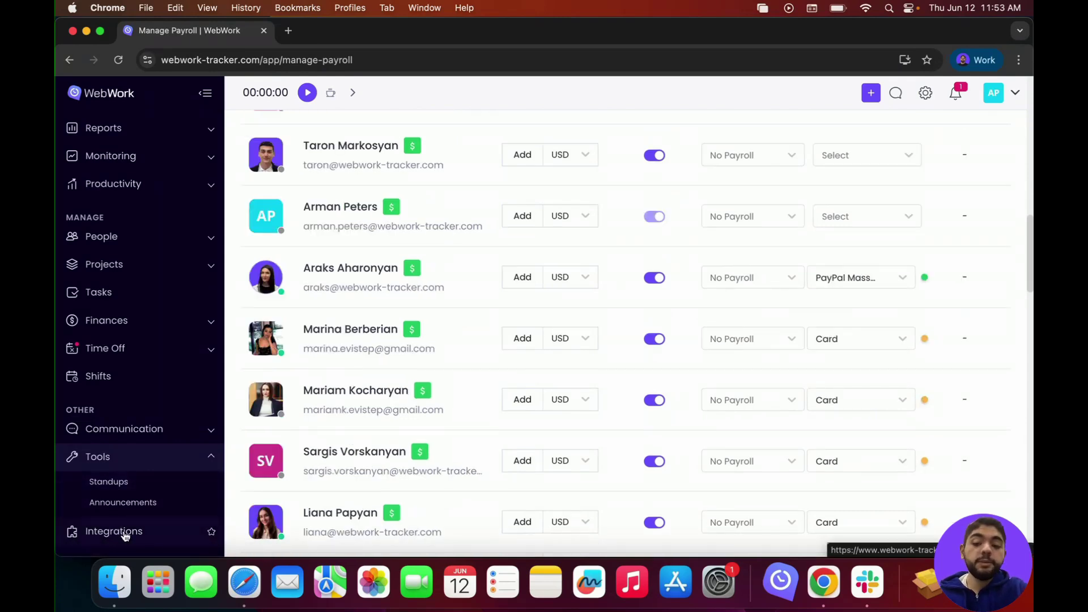
{"action": "left_click", "coordinate": [114, 532]}
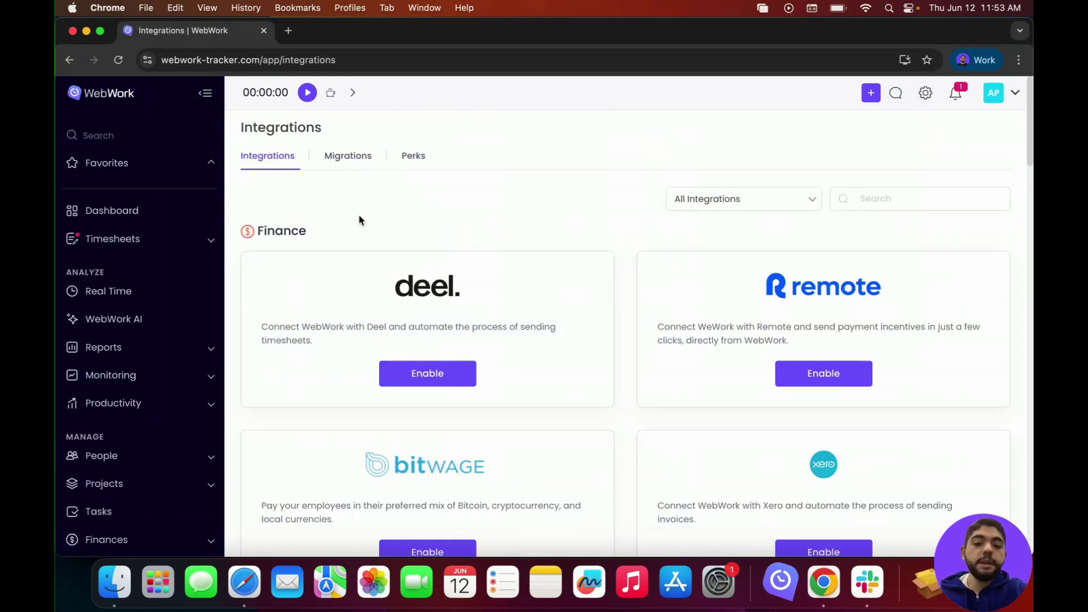